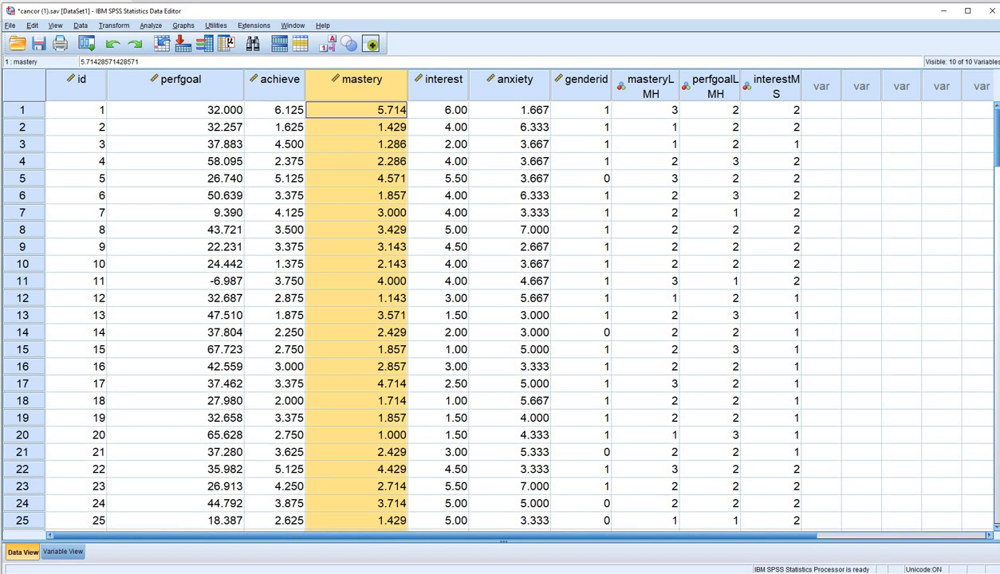
# Check how genderid is coded in the data and set up a discriminant analysis with genderid as the grouping variable.
pyautogui.click(581, 110)
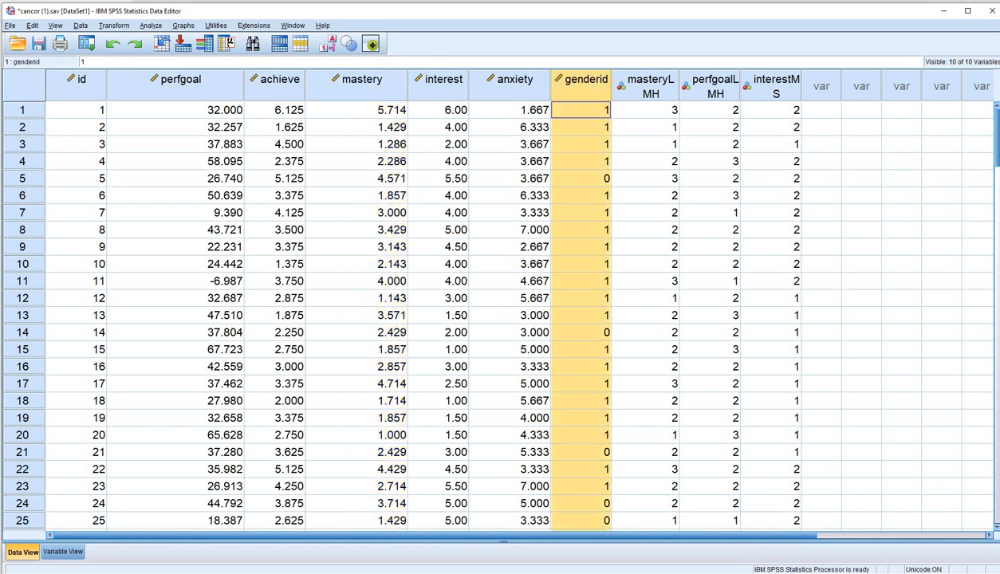
pyautogui.click(581, 178)
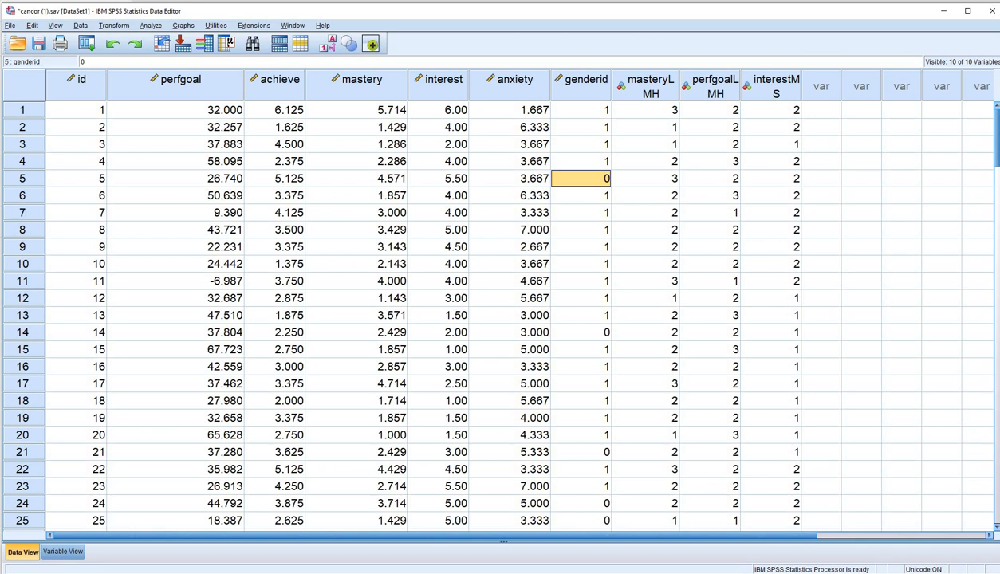
pyautogui.click(581, 161)
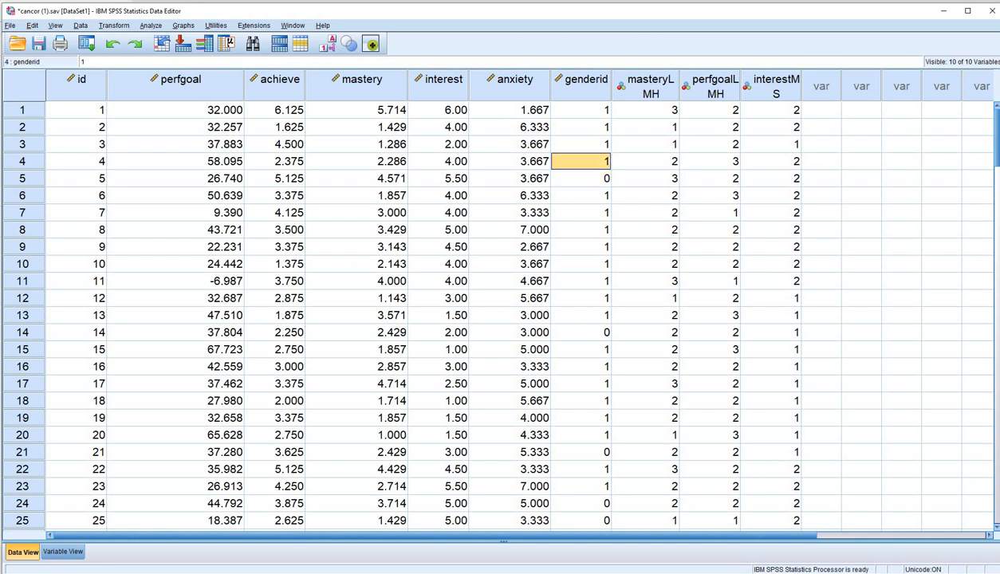
pyautogui.click(151, 25)
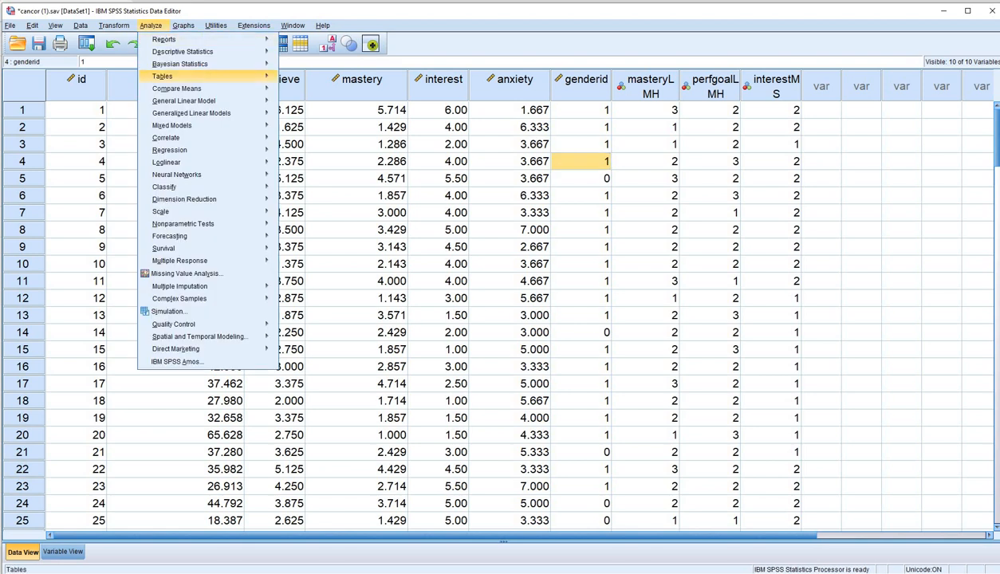
pyautogui.moveTo(164, 187)
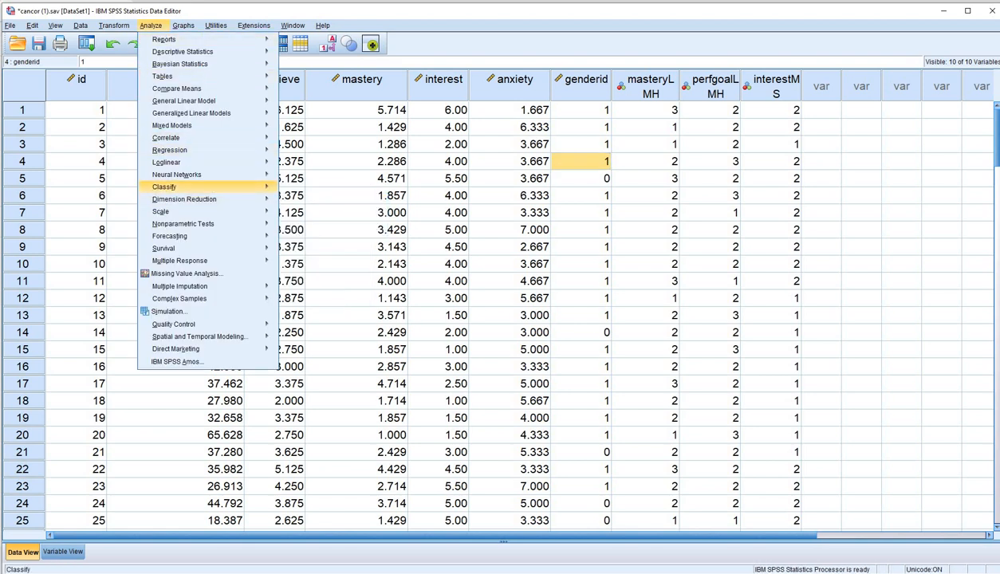
pyautogui.click(311, 256)
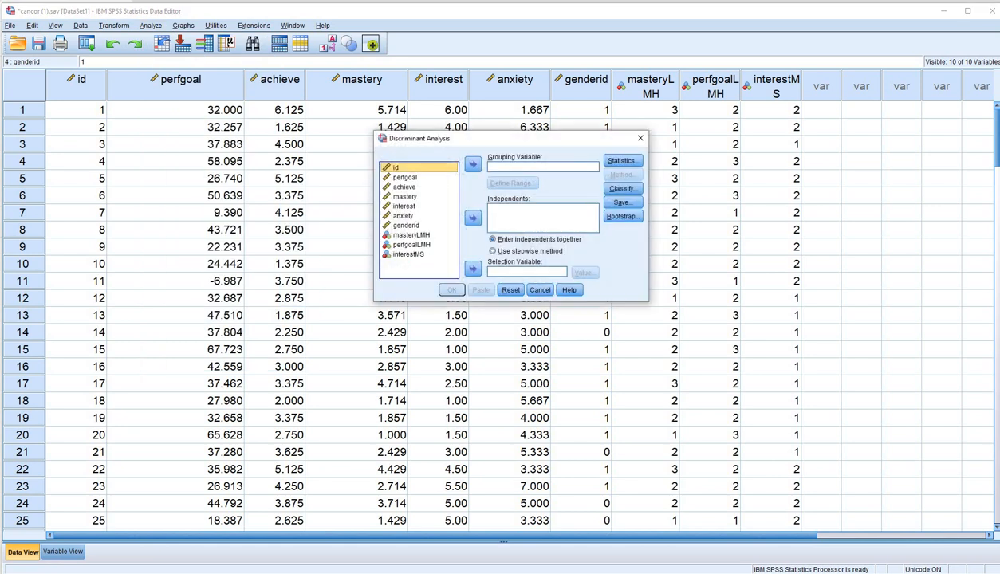
pyautogui.click(406, 225)
pyautogui.click(474, 164)
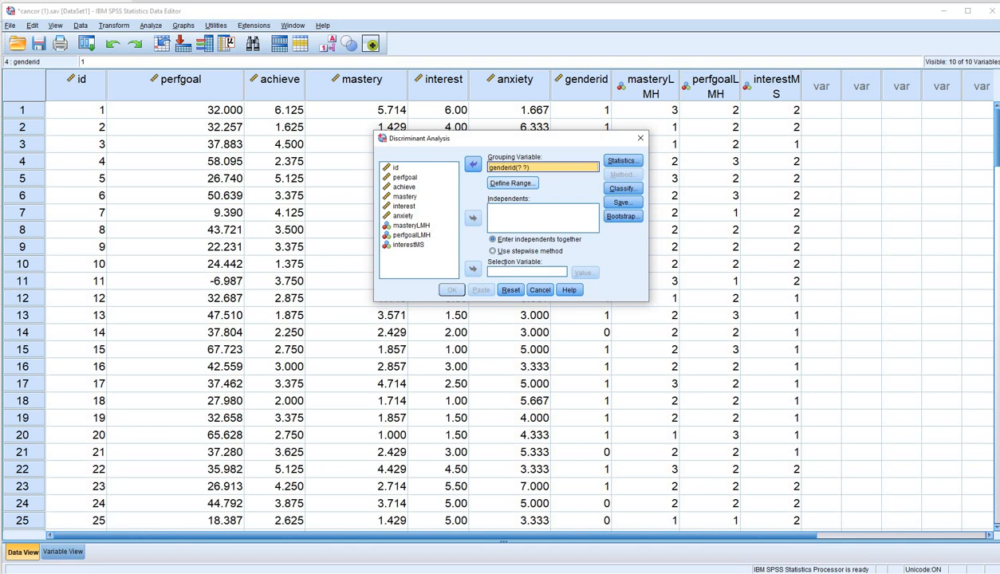
# Define the genderid grouping range with a minimum of 0 and a maximum of 1.
pyautogui.click(512, 183)
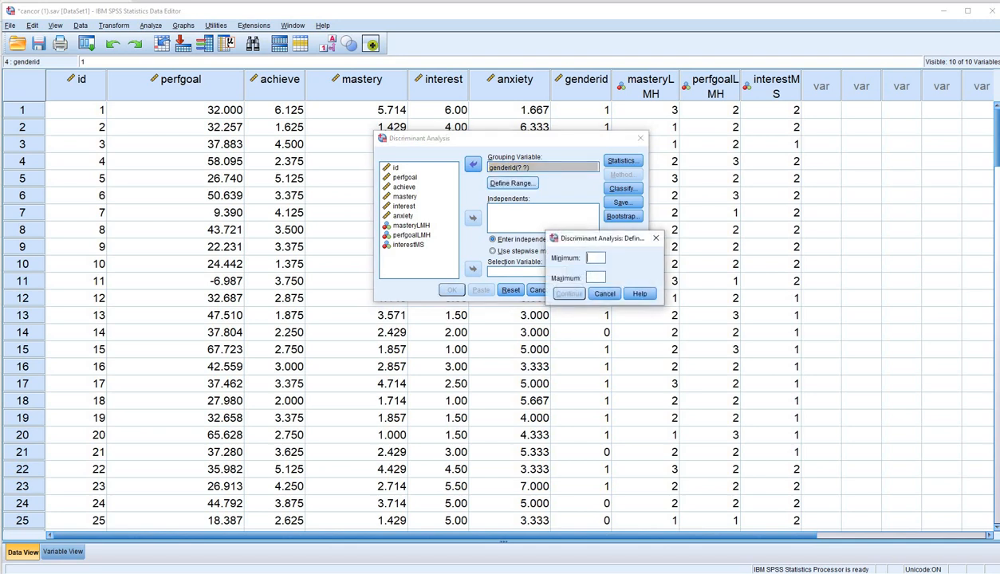
pyautogui.write('0')
pyautogui.press('Tab')
pyautogui.write('1')
pyautogui.press('Return')
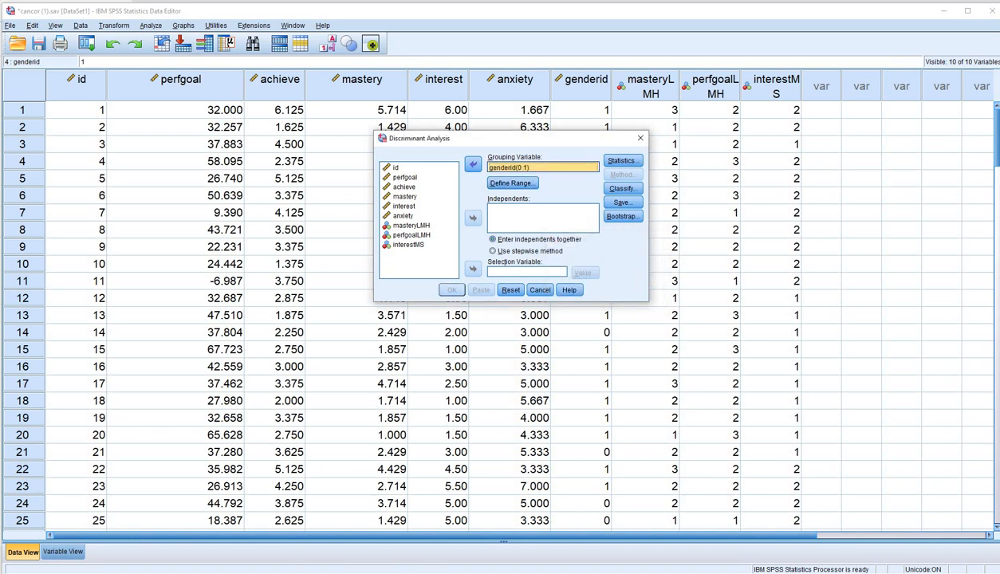
# Add perfgoal, achieve and mastery as the independent variables of the discriminant analysis.
pyautogui.click(405, 177)
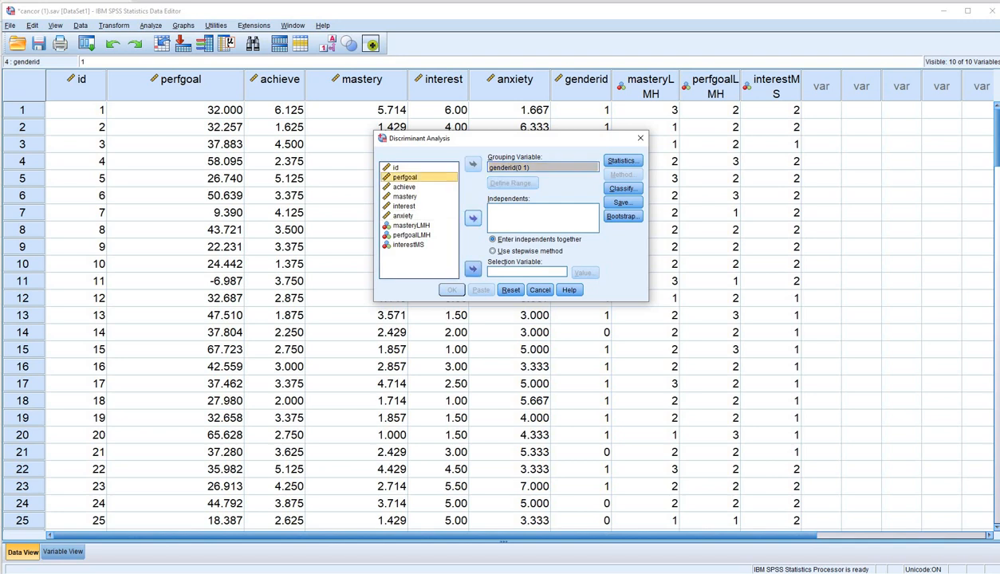
pyautogui.click(473, 218)
pyautogui.click(403, 177)
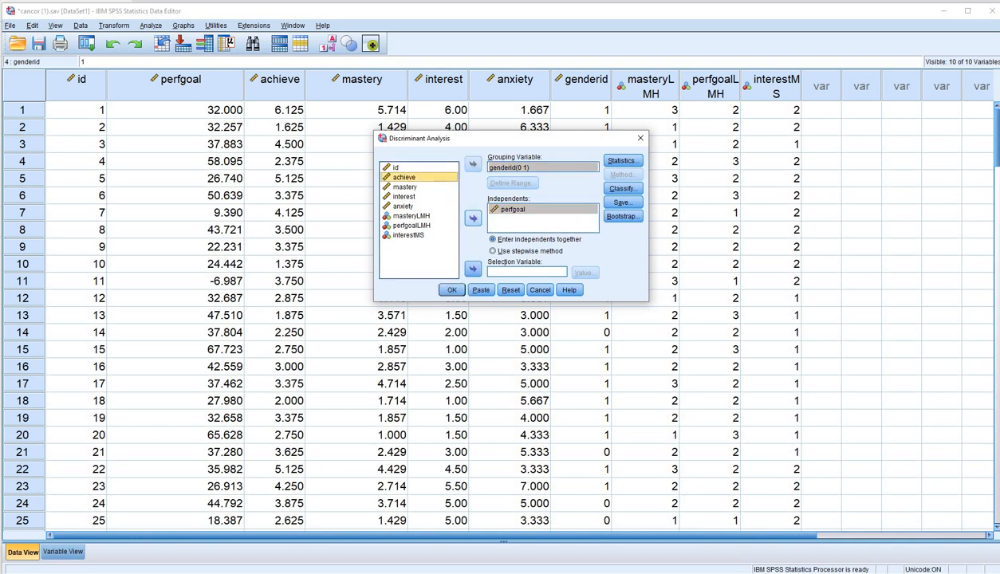
pyautogui.click(473, 218)
pyautogui.click(405, 177)
pyautogui.click(473, 218)
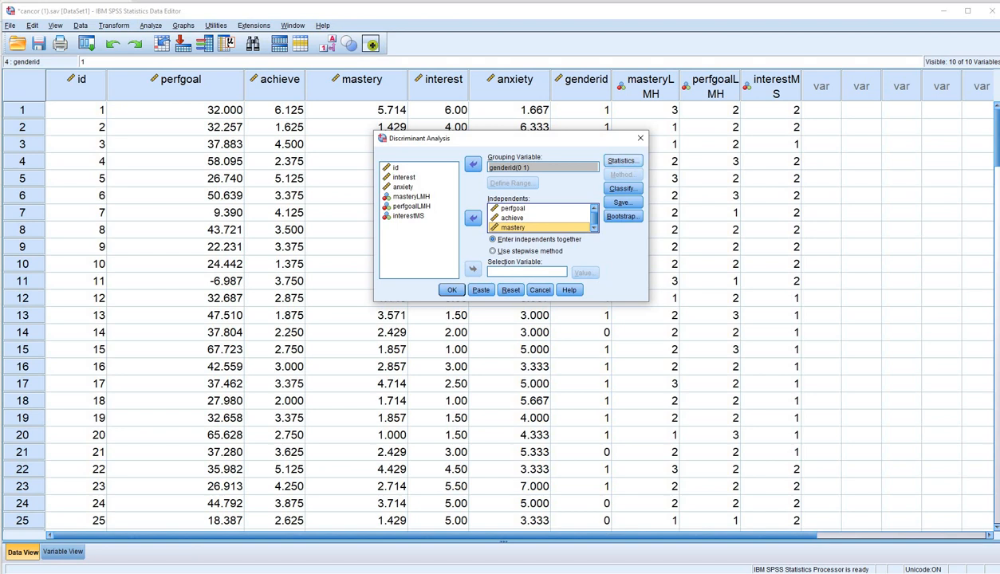
# Request Means, Univariate ANOVAs, Box's M, and the within-groups correlation and covariance matrices in the analysis statistics.
pyautogui.click(622, 161)
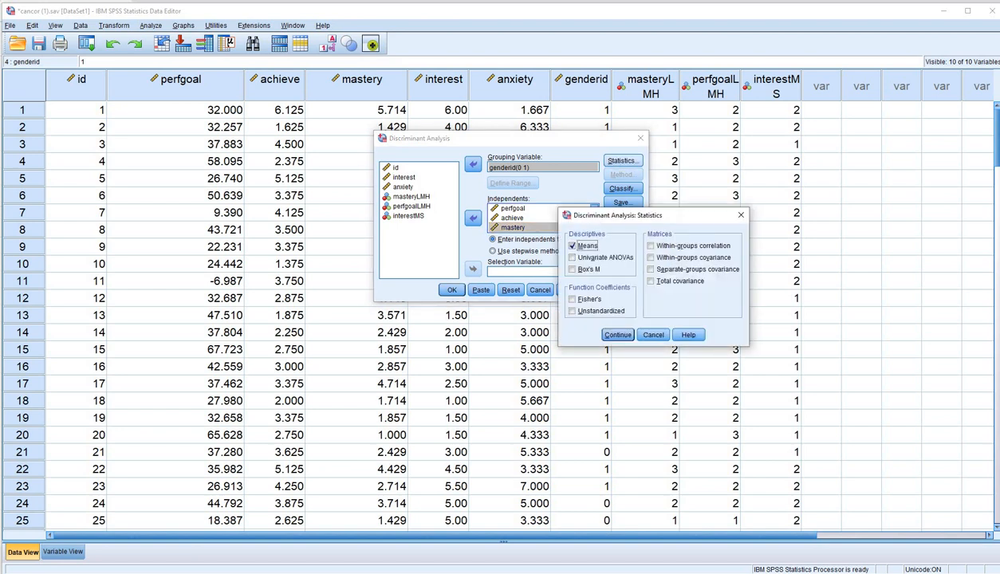
pyautogui.click(570, 245)
pyautogui.click(569, 257)
pyautogui.click(572, 270)
pyautogui.click(649, 246)
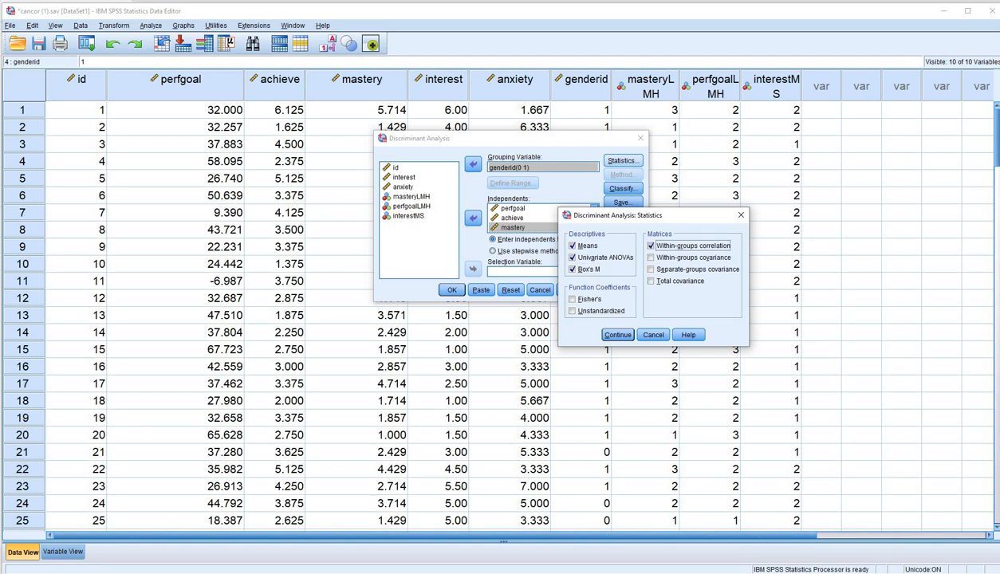
pyautogui.click(651, 257)
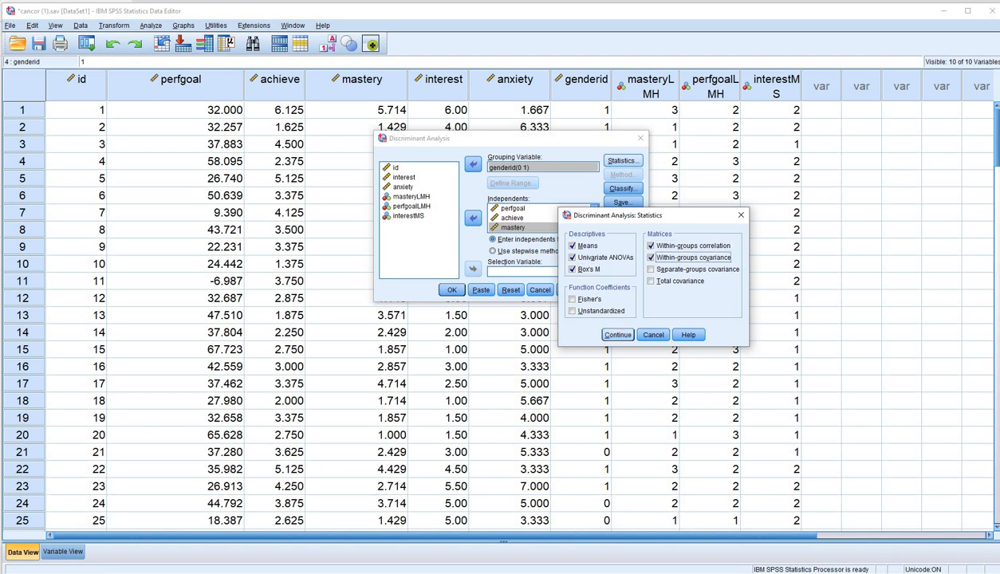
pyautogui.click(618, 334)
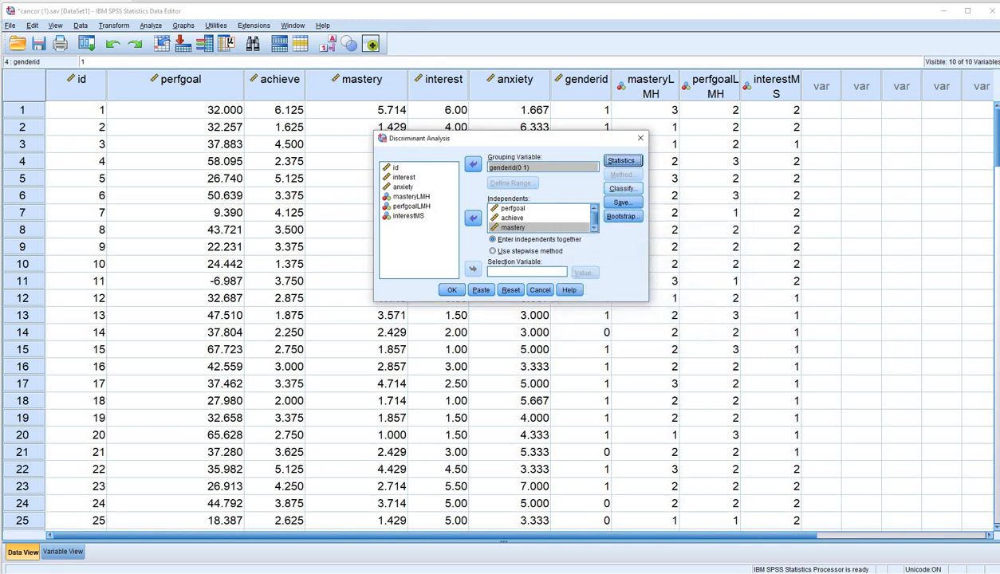
# Include a classification summary table and run the discriminant analysis.
pyautogui.hotkey('alt', 'c')
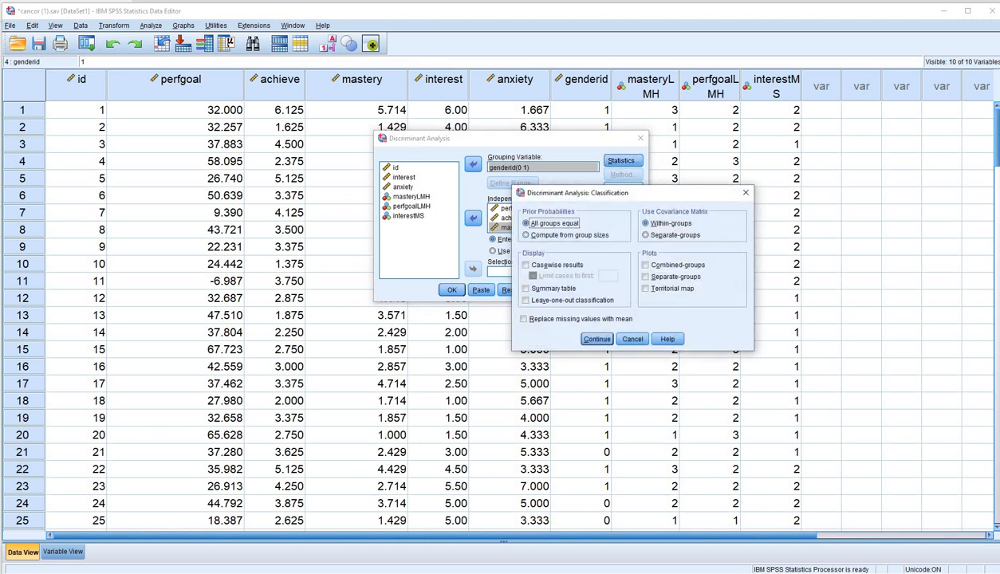
pyautogui.hotkey('alt', 'u')
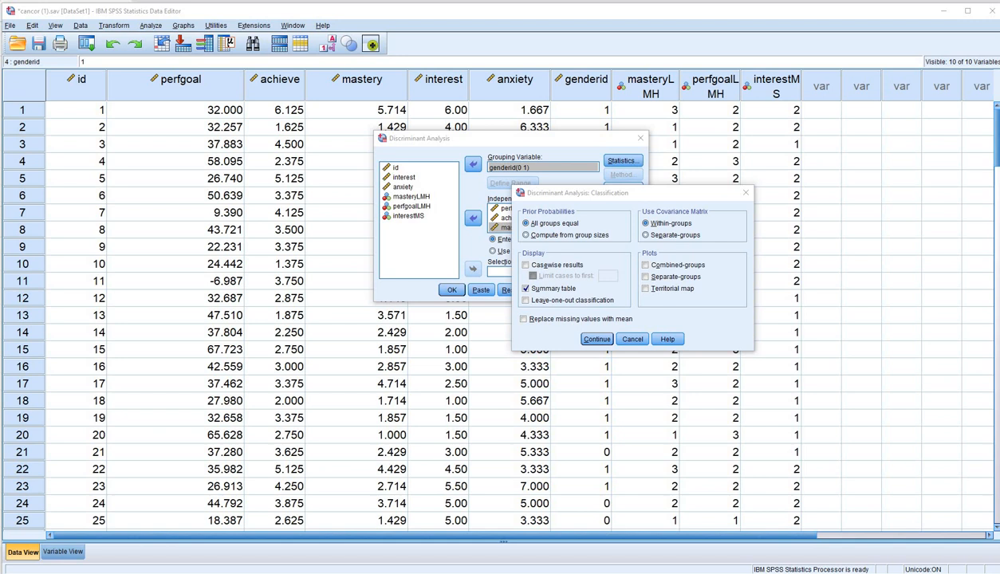
pyautogui.click(597, 339)
pyautogui.press('Return')
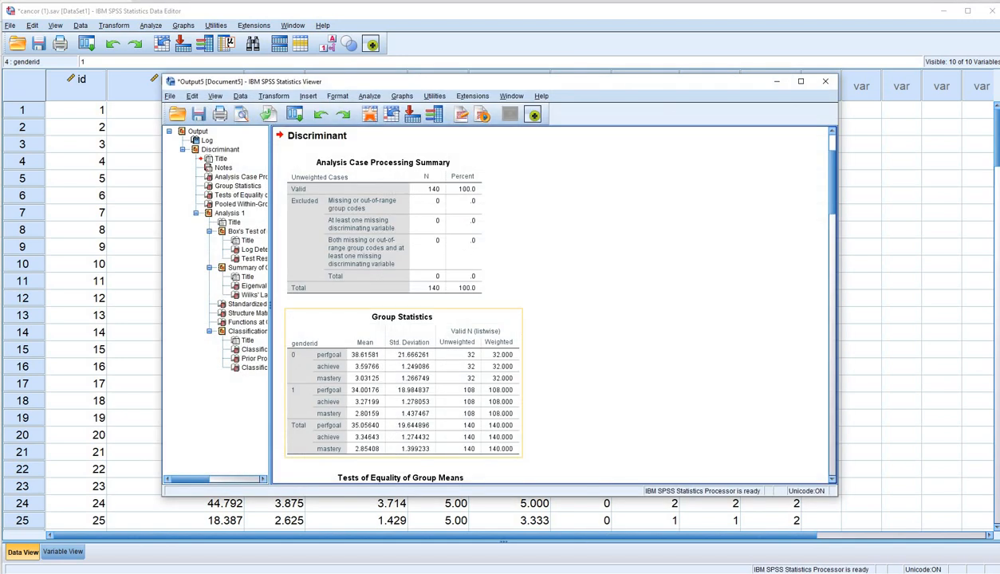
# Examine the group statistics, equality of group means tests, pooled within-groups matrices and Box's test in the output.
pyautogui.scroll(-3, 551, 303)
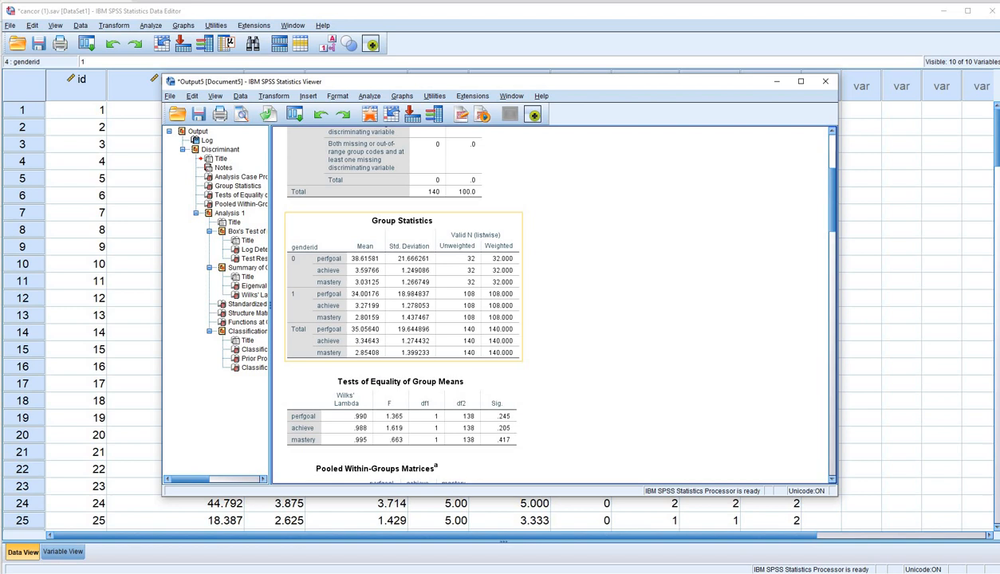
pyautogui.scroll(-5, 399, 224)
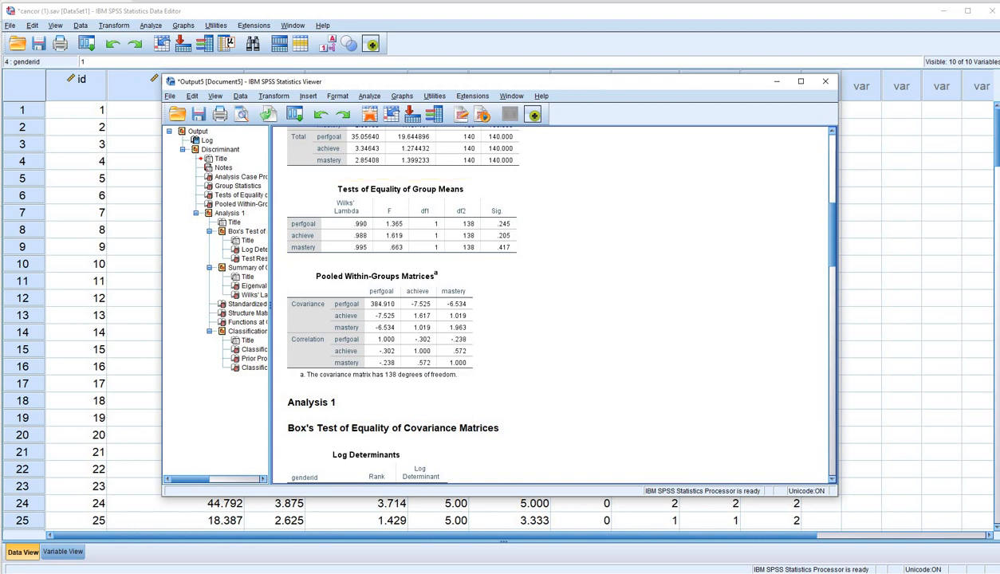
pyautogui.scroll(-5, 398, 223)
pyautogui.scroll(-1, 551, 304)
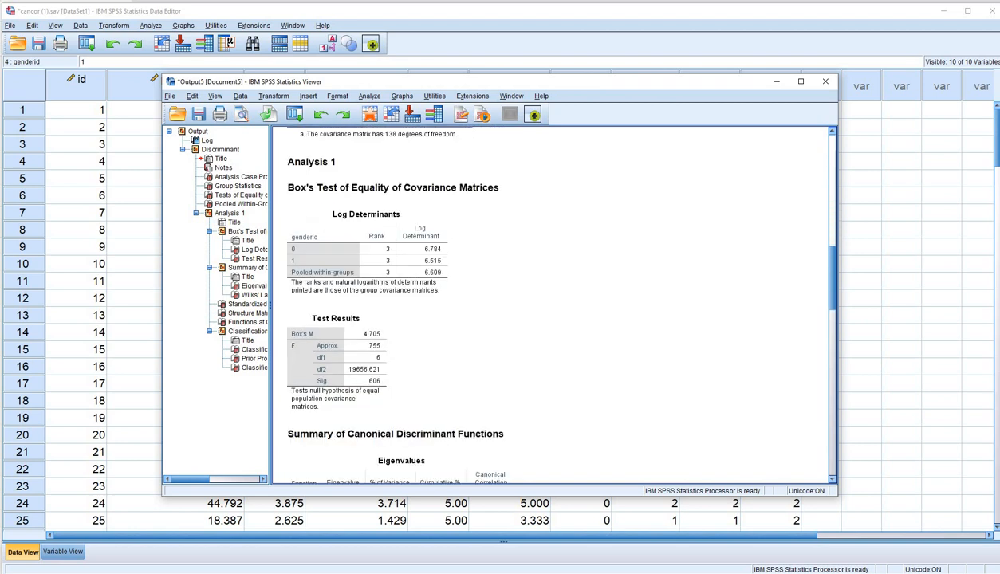
# Mark the Box's M Test Results heading, its null hypothesis note and its significance value with the annotation pen.
pyautogui.click(994, 209)
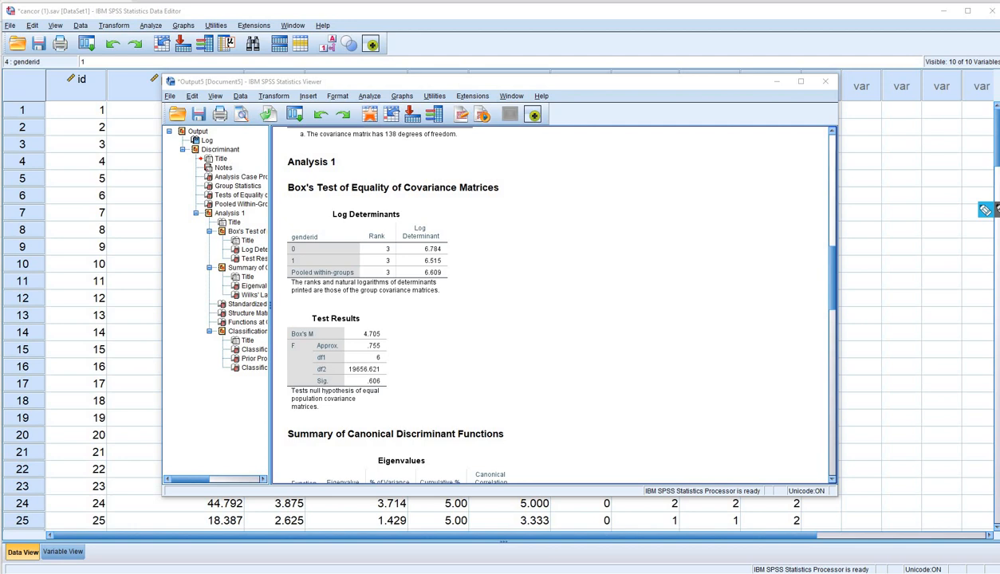
pyautogui.moveTo(311, 322); pyautogui.dragTo(359, 323)
pyautogui.moveTo(292, 414); pyautogui.dragTo(338, 417)
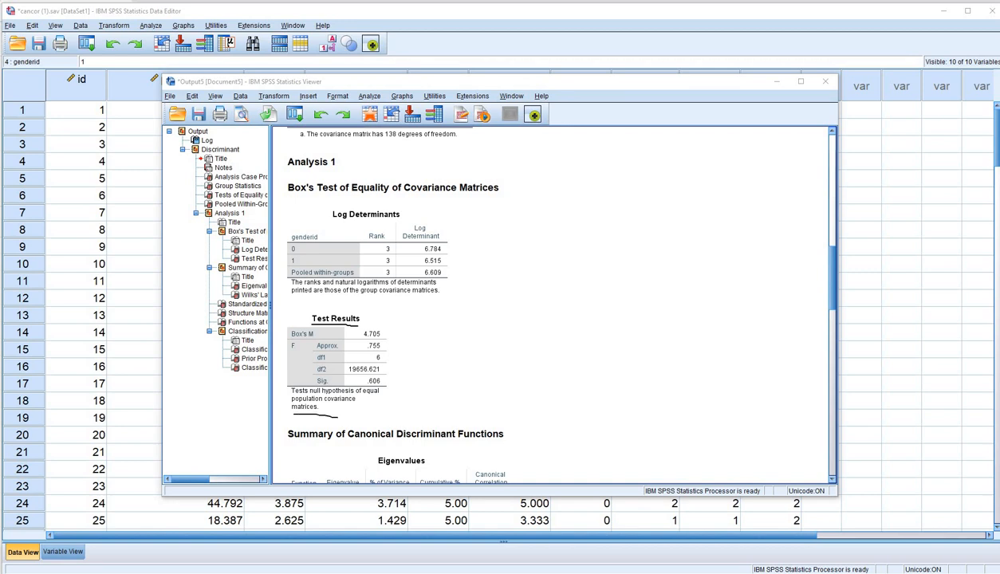
pyautogui.moveTo(366, 379)
pyautogui.mouseDown()
pyautogui.moveTo(364, 387)
pyautogui.moveTo(387, 388)
pyautogui.moveTo(380, 375)
pyautogui.mouseUp()
pyautogui.moveTo(421, 367); pyautogui.dragTo(388, 376)
# Circle the canonical correlation and the Wilks' Lambda significance, and underline function 1 in both tables.
pyautogui.scroll(-5, 550, 303)
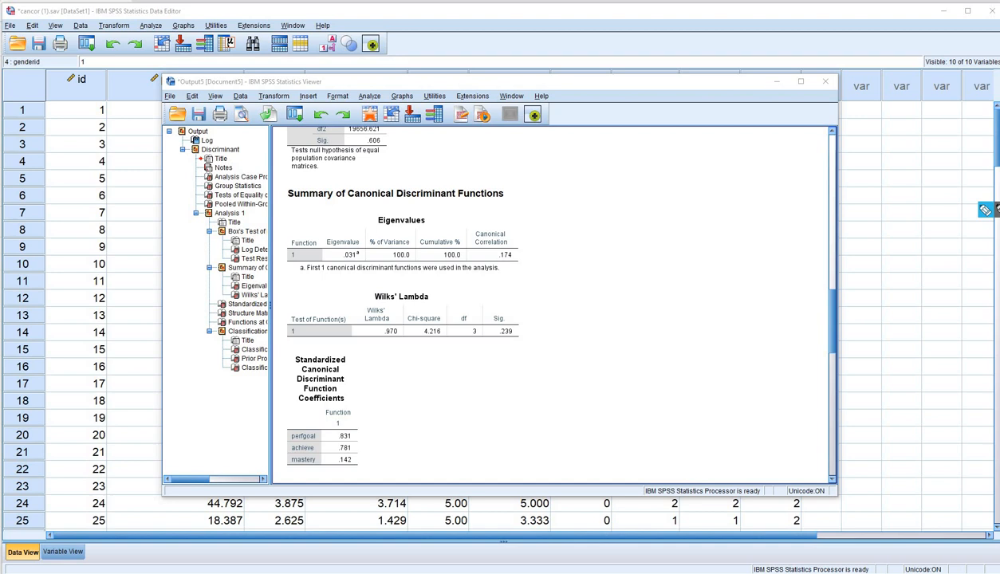
pyautogui.moveTo(484, 256)
pyautogui.mouseDown()
pyautogui.moveTo(510, 262)
pyautogui.moveTo(499, 239)
pyautogui.moveTo(485, 255)
pyautogui.mouseUp()
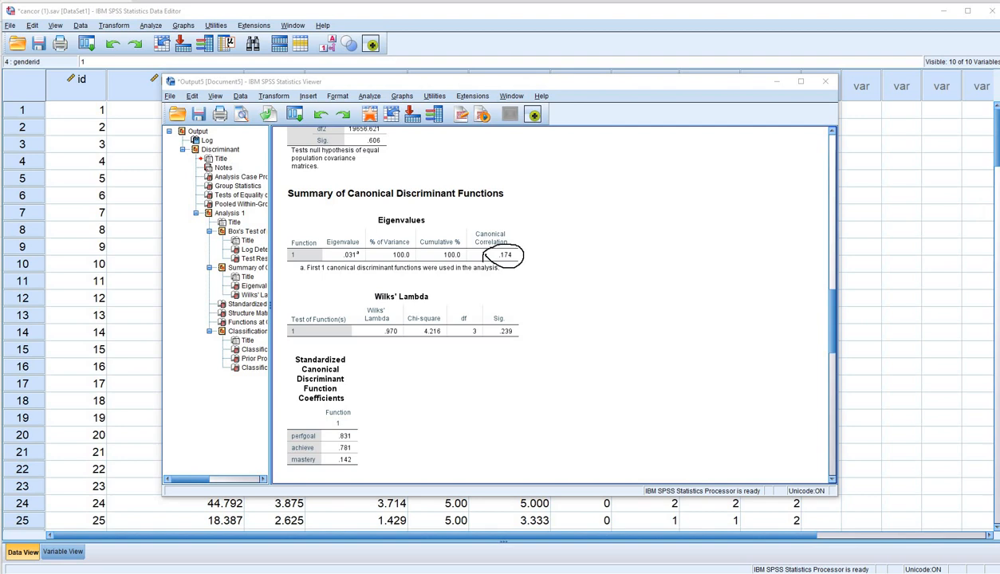
pyautogui.moveTo(280, 259); pyautogui.dragTo(307, 260)
pyautogui.moveTo(291, 320); pyautogui.dragTo(343, 323)
pyautogui.moveTo(288, 336); pyautogui.dragTo(300, 338)
pyautogui.moveTo(496, 335)
pyautogui.mouseDown()
pyautogui.moveTo(514, 341)
pyautogui.moveTo(523, 329)
pyautogui.moveTo(499, 322)
pyautogui.moveTo(493, 334)
pyautogui.mouseUp()
# Write the 0–1 range beside the canonical correlation, mark beside the Wilks' Lambda significance, and clear all pen marks.
pyautogui.moveTo(520, 228); pyautogui.dragTo(570, 219)
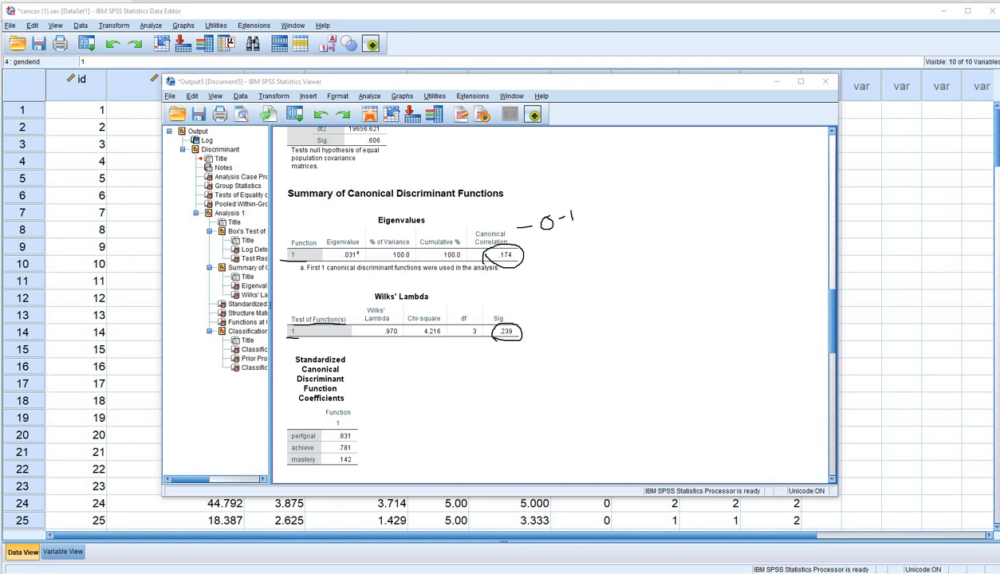
pyautogui.moveTo(494, 260); pyautogui.dragTo(510, 261)
pyautogui.moveTo(531, 328); pyautogui.dragTo(545, 326)
pyautogui.press('Escape')
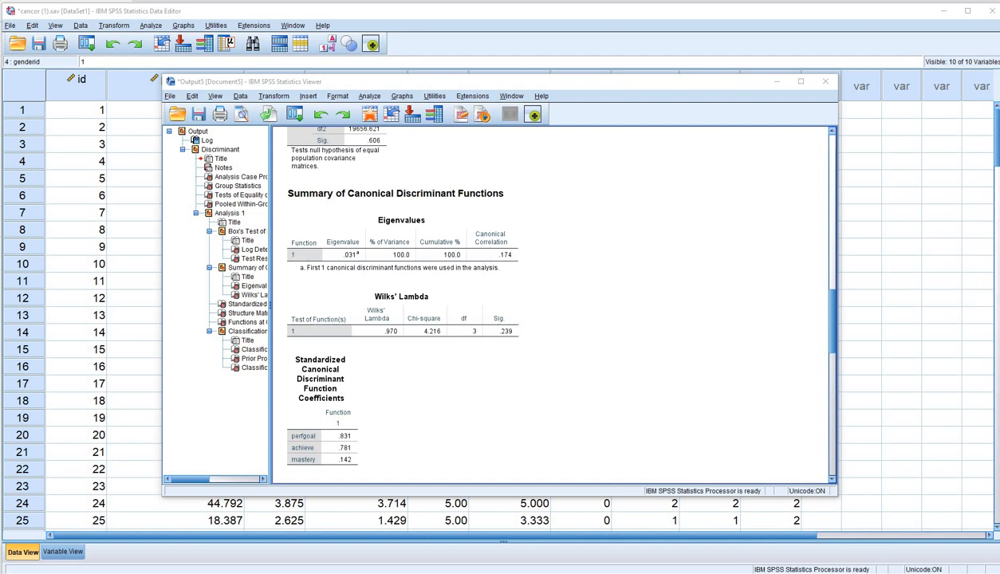
# Examine the standardized canonical discriminant function coefficients and structure matrix together with the Wilks' Lambda test.
pyautogui.click(403, 243)
pyautogui.scroll(-5, 550, 303)
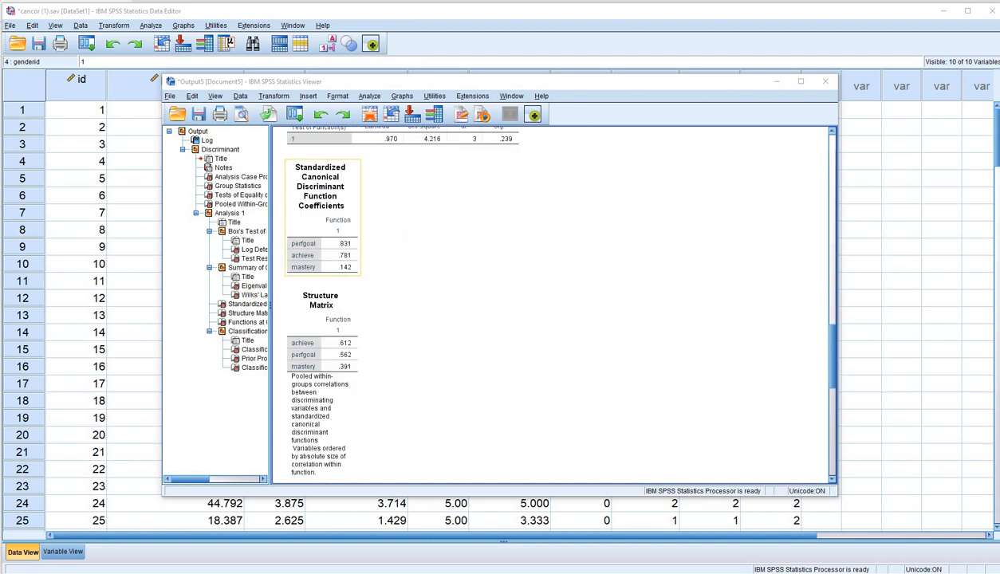
pyautogui.click(322, 215)
pyautogui.click(322, 320)
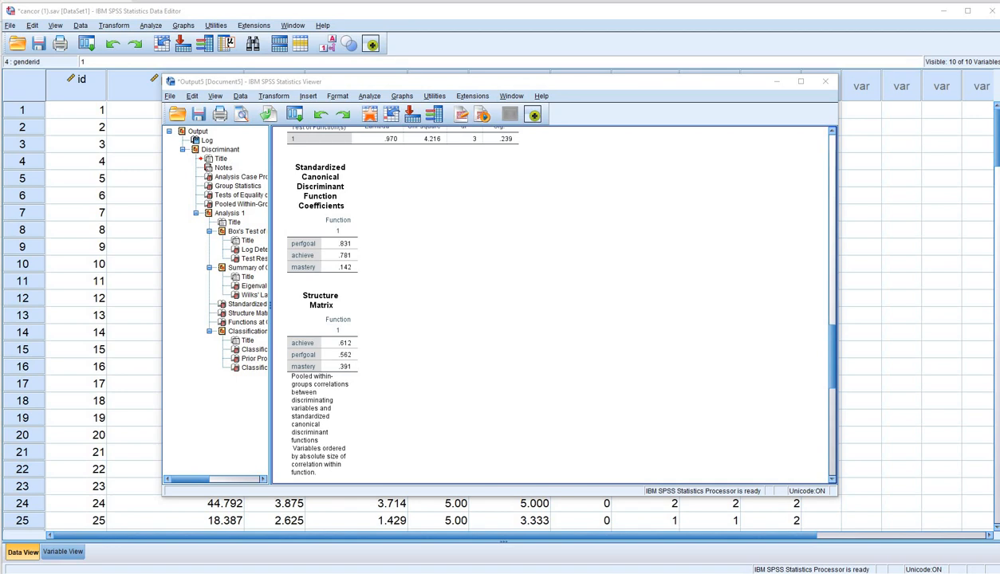
pyautogui.scroll(1, 550, 303)
pyautogui.click(402, 169)
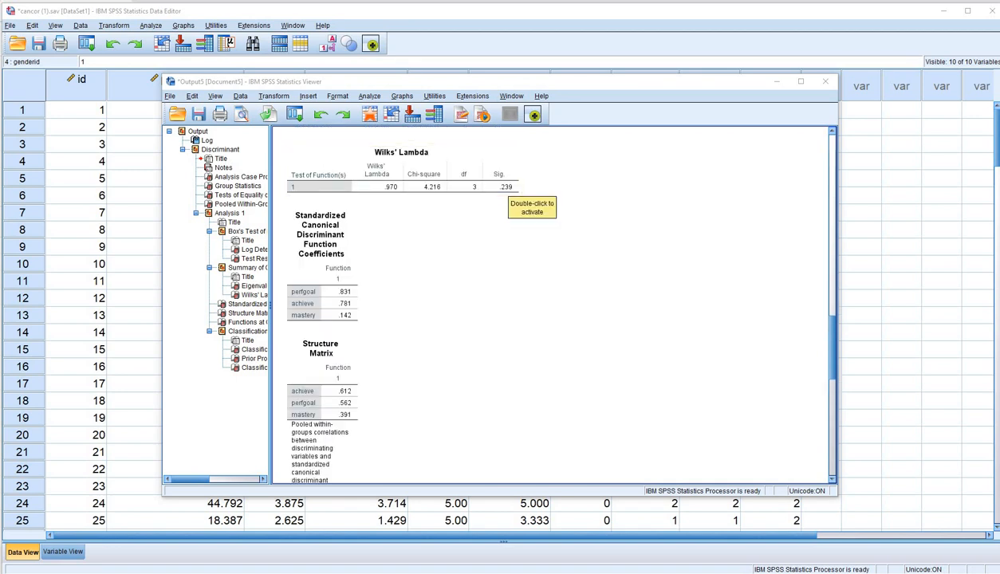
# Circle the standardized coefficients and Structure Matrix headings, write .30, and underline the three coefficients and the Wilks' Lambda significance.
pyautogui.scroll(-1, 550, 303)
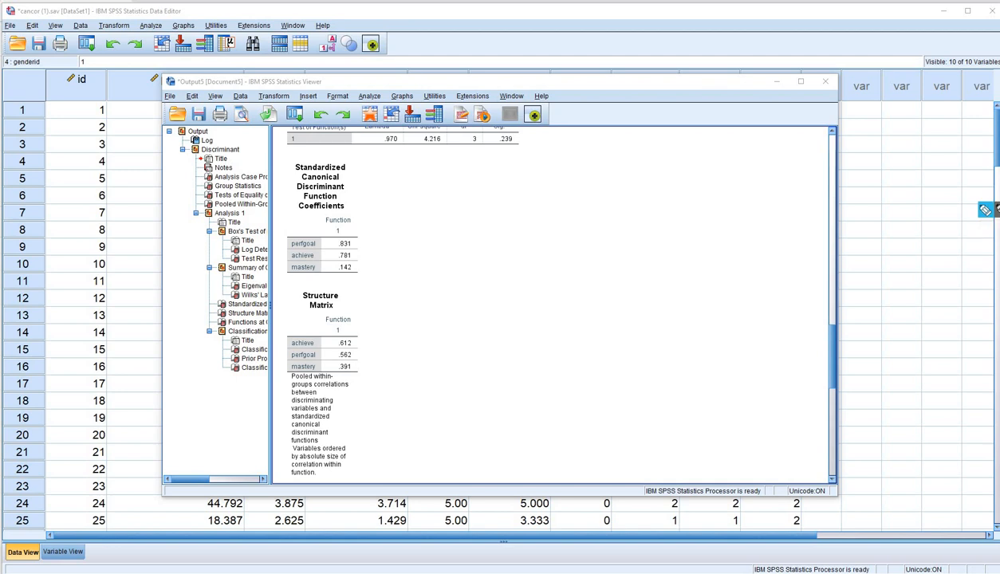
pyautogui.moveTo(343, 151)
pyautogui.mouseDown()
pyautogui.moveTo(289, 147)
pyautogui.moveTo(284, 209)
pyautogui.moveTo(354, 196)
pyautogui.moveTo(344, 150)
pyautogui.mouseUp()
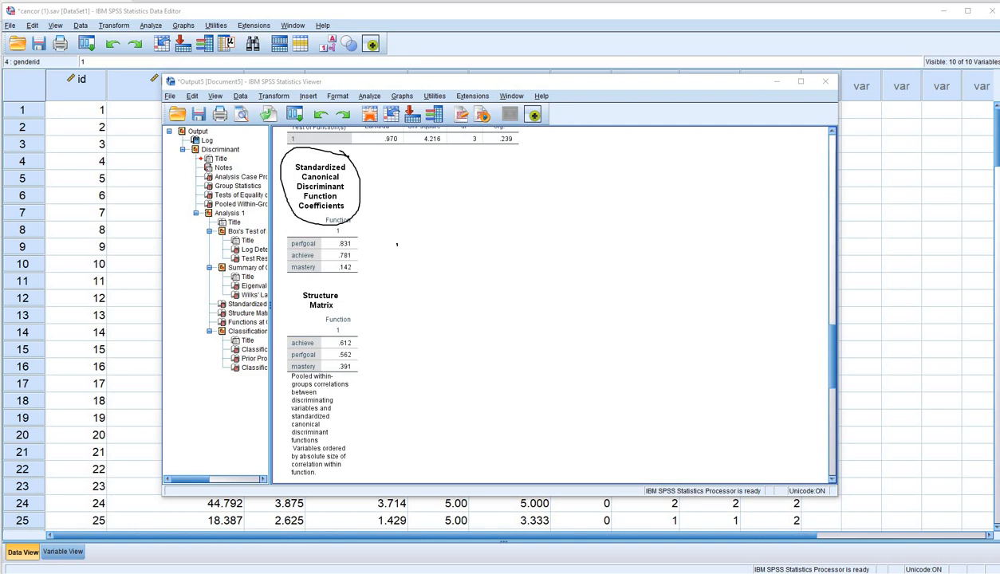
pyautogui.moveTo(400, 227)
pyautogui.mouseDown()
pyautogui.moveTo(411, 230)
pyautogui.moveTo(401, 235)
pyautogui.moveTo(416, 225)
pyautogui.moveTo(408, 230)
pyautogui.mouseUp()
pyautogui.moveTo(334, 248)
pyautogui.mouseDown()
pyautogui.moveTo(352, 248)
pyautogui.moveTo(353, 261)
pyautogui.mouseUp()
pyautogui.moveTo(418, 246); pyautogui.dragTo(436, 241)
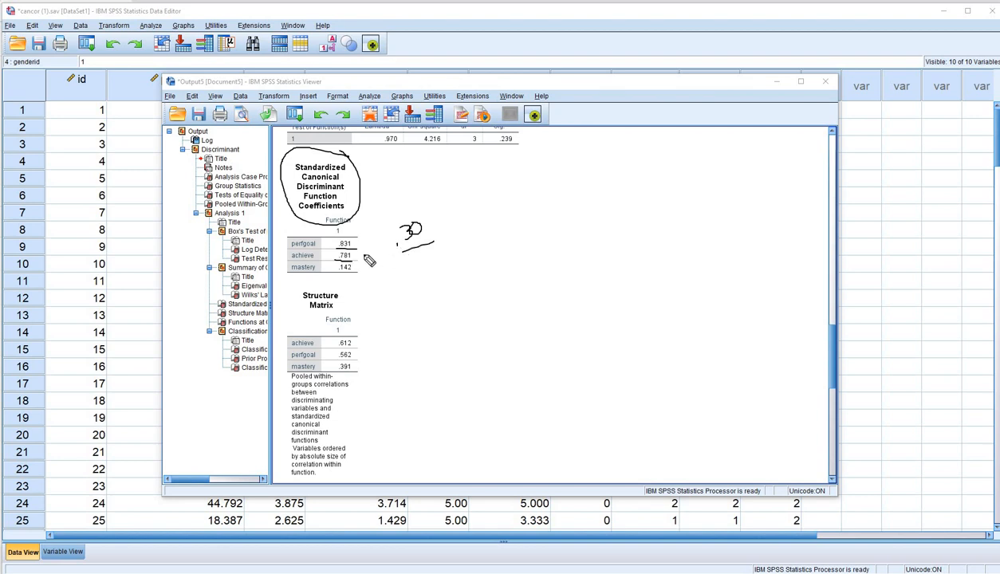
pyautogui.moveTo(336, 271); pyautogui.dragTo(357, 270)
pyautogui.moveTo(495, 150); pyautogui.dragTo(521, 145)
pyautogui.moveTo(328, 321)
pyautogui.mouseDown()
pyautogui.moveTo(337, 291)
pyautogui.moveTo(303, 291)
pyautogui.moveTo(298, 311)
pyautogui.moveTo(335, 311)
pyautogui.mouseUp()
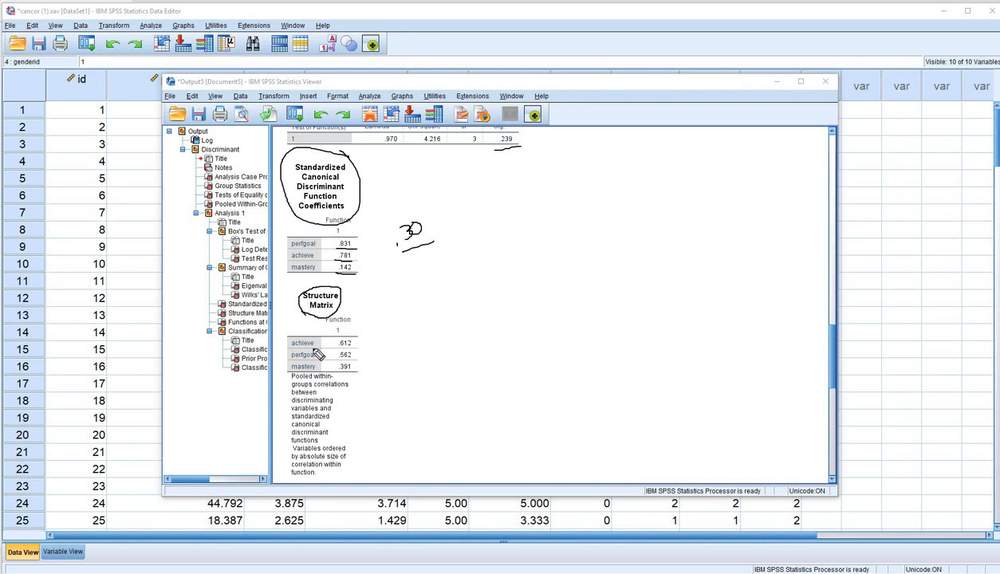
# Underline achieve, perfgoal and mastery in the Structure Matrix, write .30 and .33 beside the table, and clear the pen marks.
pyautogui.moveTo(290, 343); pyautogui.dragTo(316, 362)
pyautogui.click(414, 334)
pyautogui.moveTo(422, 324)
pyautogui.mouseDown()
pyautogui.moveTo(425, 336)
pyautogui.moveTo(442, 319)
pyautogui.moveTo(447, 357)
pyautogui.mouseUp()
pyautogui.click(439, 358)
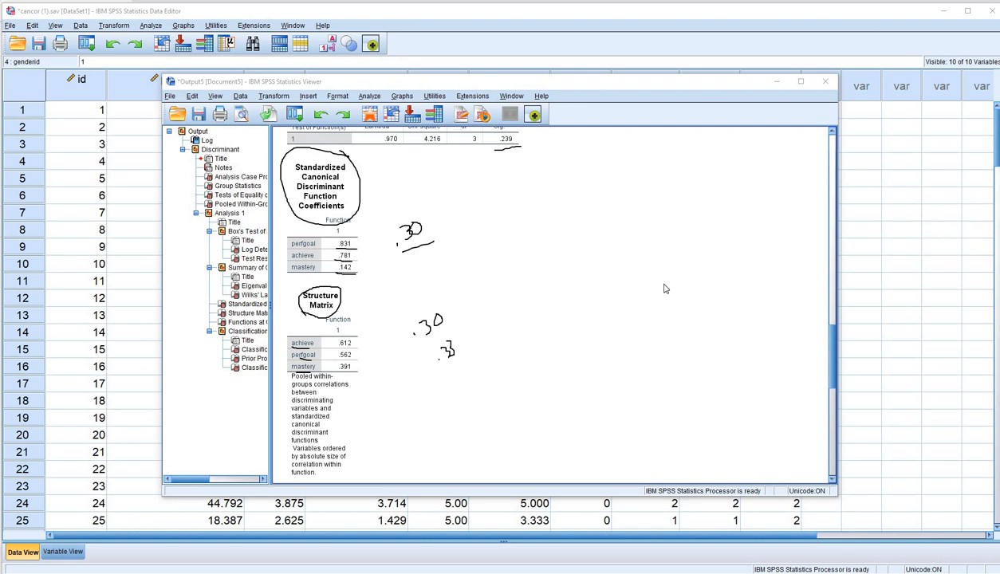
pyautogui.press('Escape')
# Underline the rows for genderid groups 0 and 1 in the Functions at Group Centroids table.
pyautogui.scroll(-3, 668, 303)
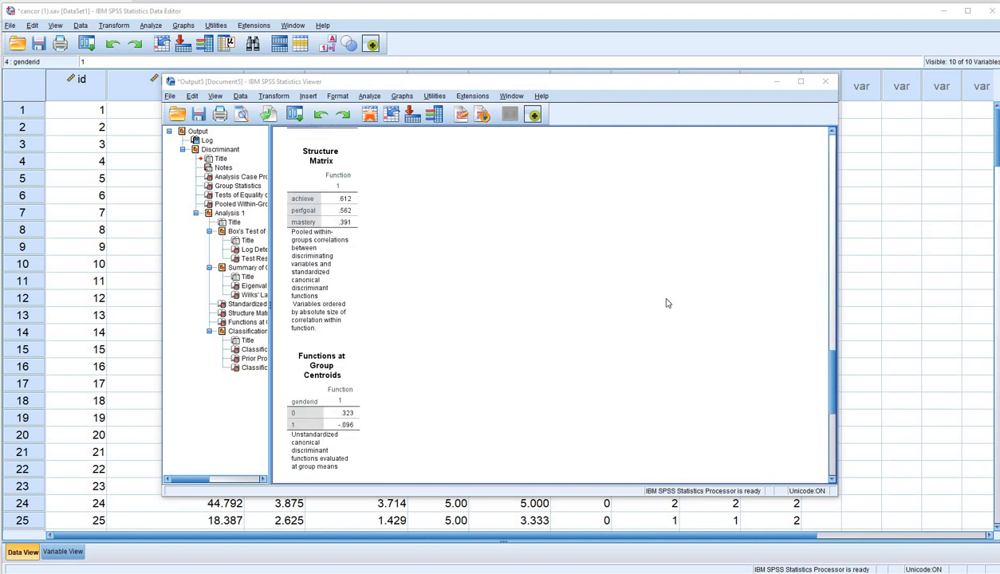
pyautogui.scroll(-3, 623, 300)
pyautogui.click(314, 225)
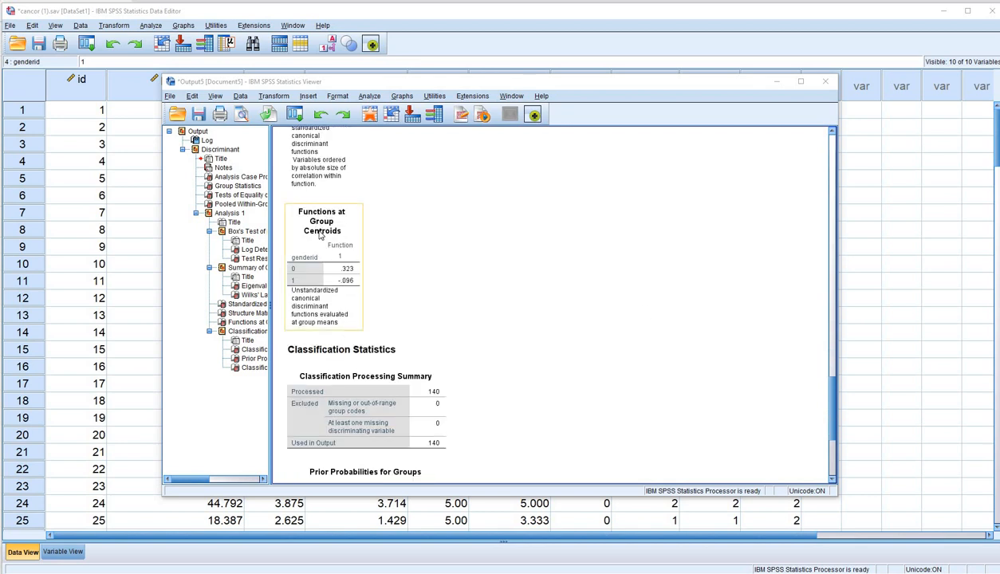
pyautogui.click(383, 277)
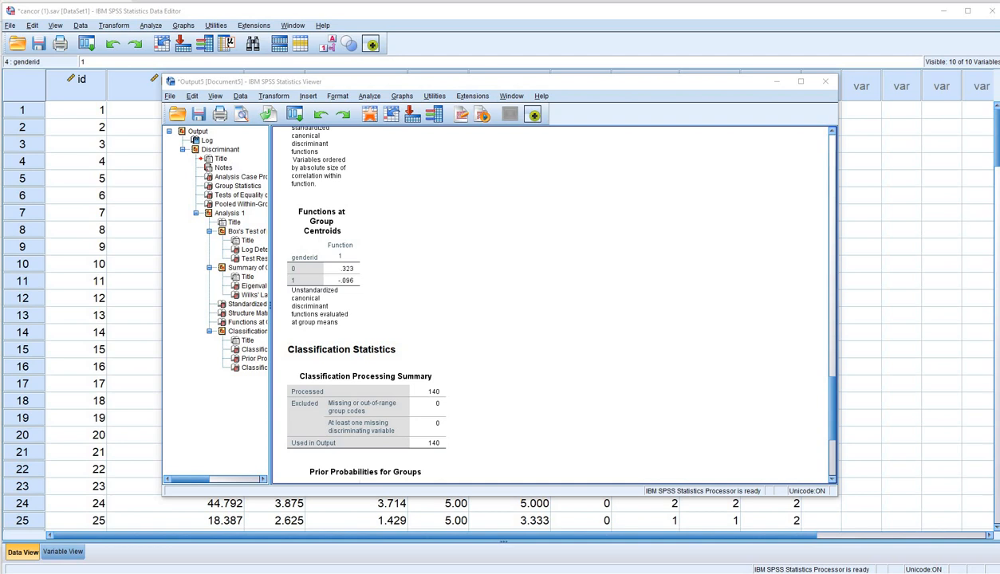
pyautogui.moveTo(285, 273); pyautogui.dragTo(365, 275)
pyautogui.moveTo(307, 288); pyautogui.dragTo(363, 285)
# Underline the Classification Results heading, the two actual group labels with their totals, and the Predicted Group Membership heading.
pyautogui.scroll(-3, 462, 281)
pyautogui.scroll(-1, 462, 280)
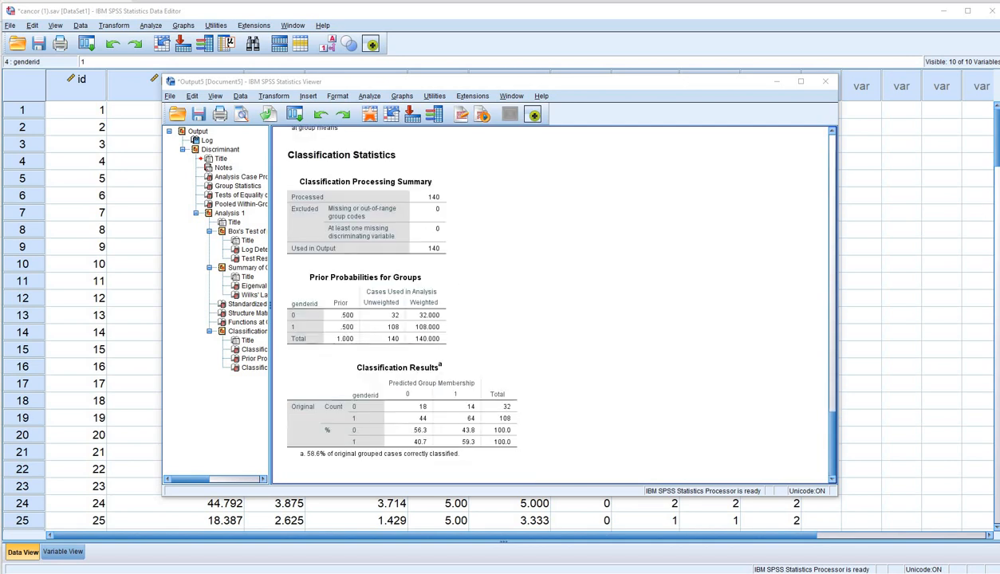
pyautogui.moveTo(373, 373); pyautogui.dragTo(437, 375)
pyautogui.moveTo(502, 412); pyautogui.dragTo(519, 413)
pyautogui.moveTo(344, 413); pyautogui.dragTo(365, 413)
pyautogui.moveTo(521, 419); pyautogui.dragTo(496, 421)
pyautogui.moveTo(346, 424); pyautogui.dragTo(365, 423)
pyautogui.moveTo(389, 388); pyautogui.dragTo(478, 388)
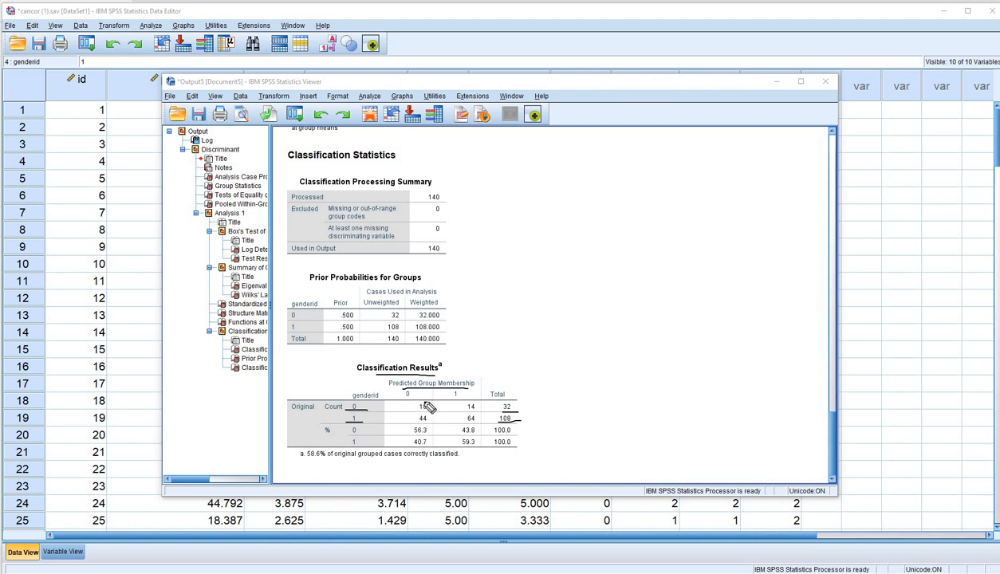
# Circle the correctly classified counts and percentages for both genderid groups in the Classification Results table.
pyautogui.moveTo(421, 402)
pyautogui.mouseDown()
pyautogui.moveTo(414, 410)
pyautogui.moveTo(430, 405)
pyautogui.mouseUp()
pyautogui.moveTo(472, 414)
pyautogui.mouseDown()
pyautogui.moveTo(456, 410)
pyautogui.moveTo(460, 425)
pyautogui.moveTo(480, 422)
pyautogui.moveTo(473, 415)
pyautogui.mouseUp()
pyautogui.moveTo(428, 434)
pyautogui.mouseDown()
pyautogui.moveTo(424, 418)
pyautogui.moveTo(407, 421)
pyautogui.moveTo(429, 442)
pyautogui.mouseUp()
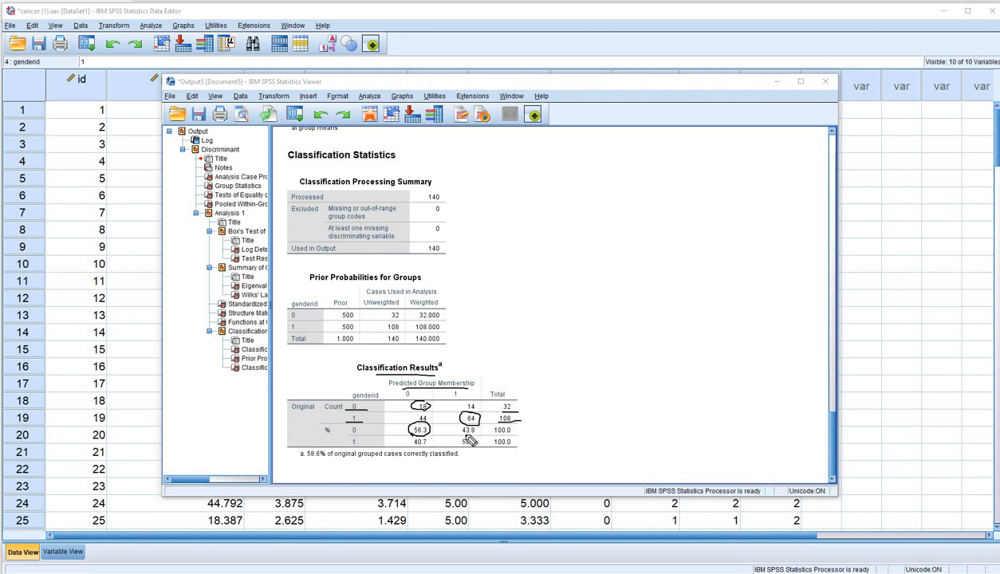
pyautogui.moveTo(461, 443)
pyautogui.mouseDown()
pyautogui.moveTo(468, 452)
pyautogui.moveTo(484, 440)
pyautogui.moveTo(465, 430)
pyautogui.mouseUp()
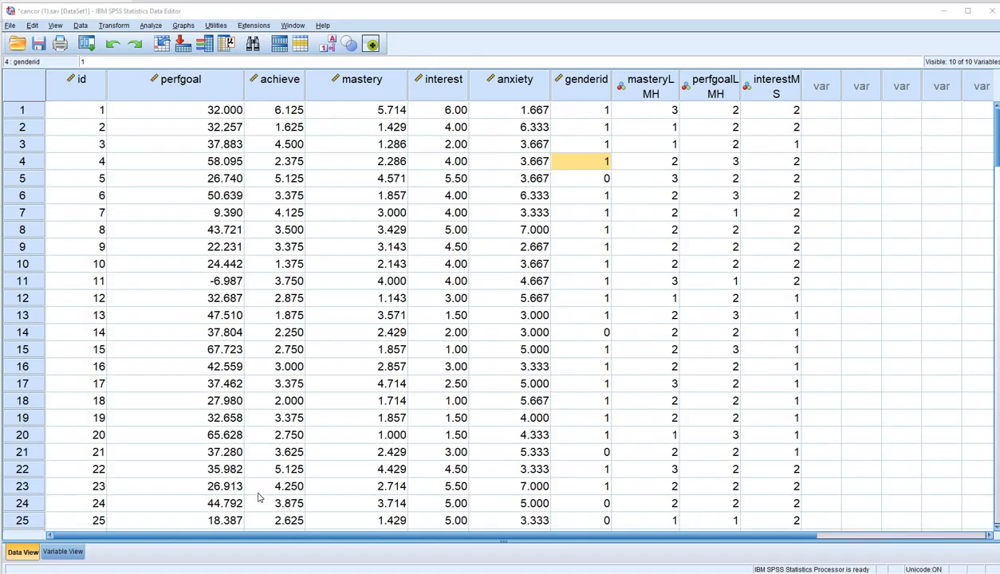
# Highlight the masteryLMH column in the data, followed by the perfgoal, achieve, interest and anxiety columns.
pyautogui.click(649, 89)
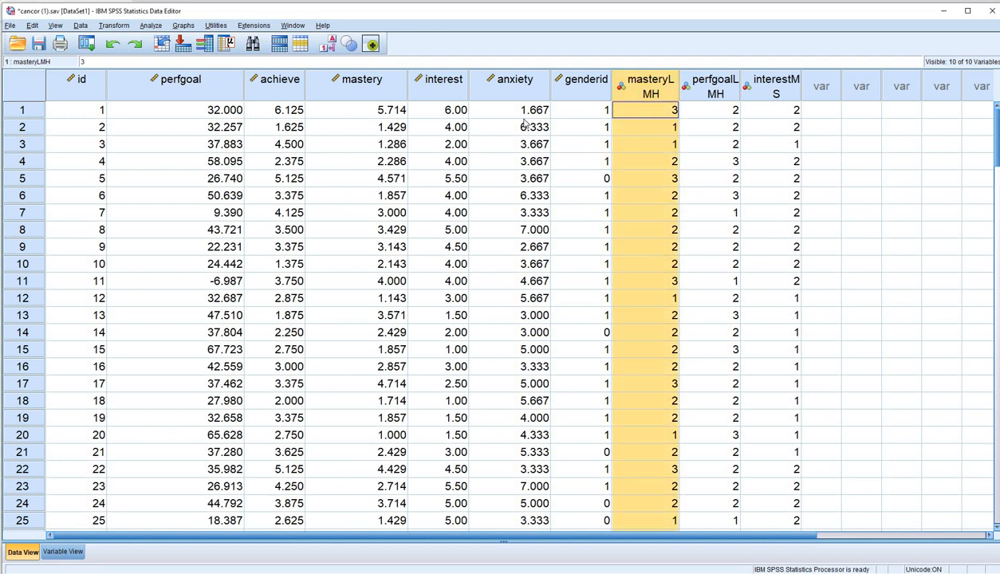
pyautogui.click(193, 86)
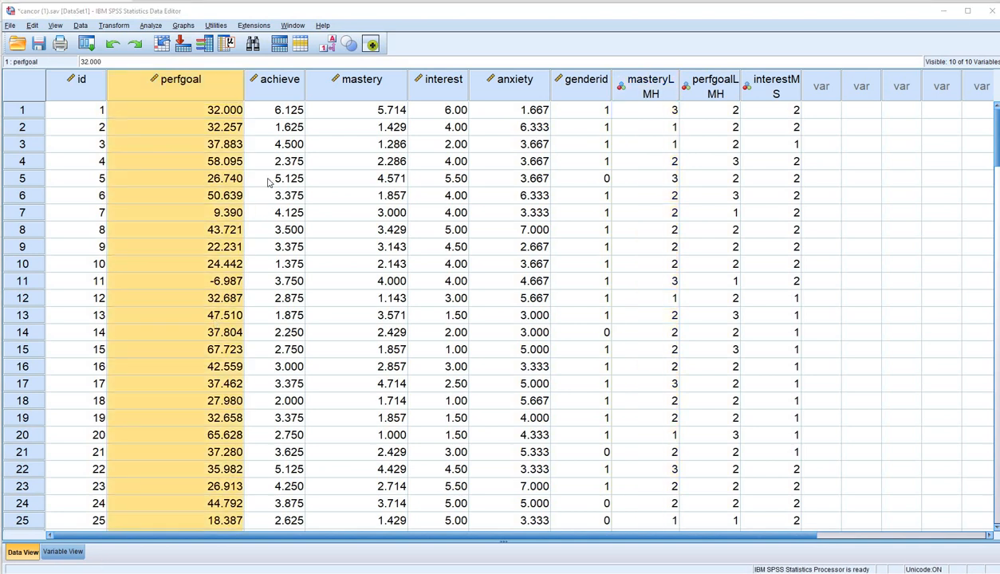
pyautogui.click(279, 86)
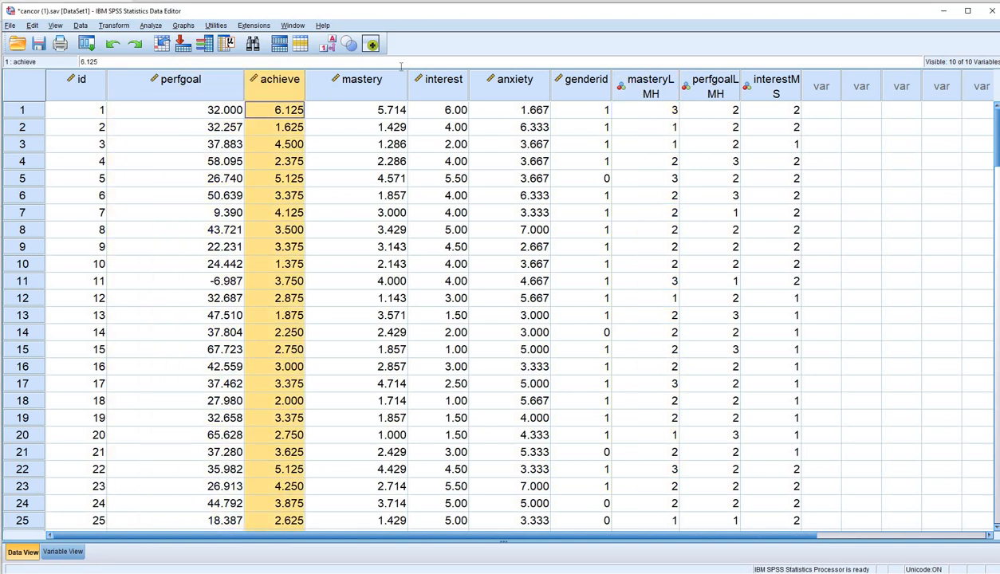
pyautogui.click(431, 83)
pyautogui.click(479, 87)
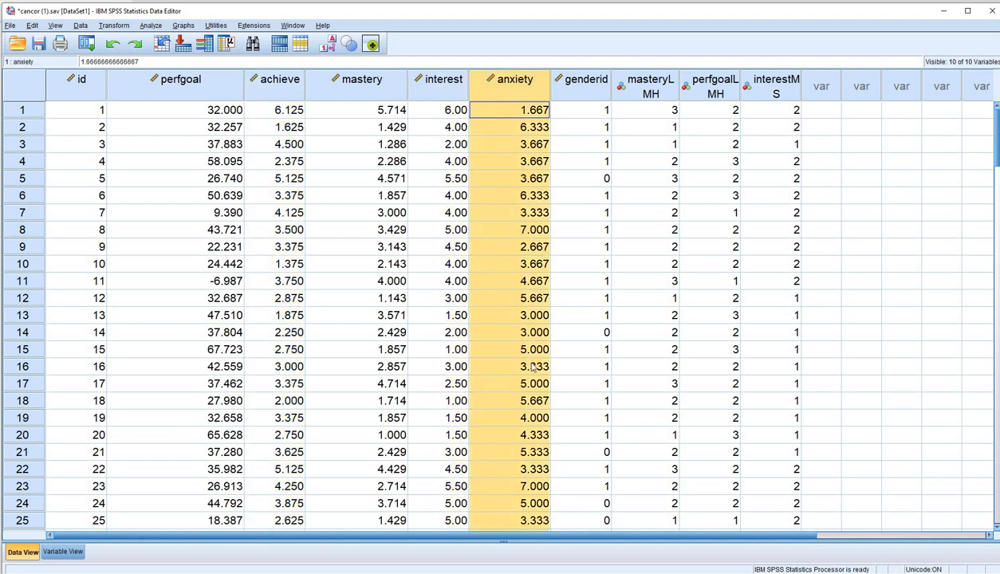
# Open the Discriminant Analysis setup and reset all its previous settings.
pyautogui.click(150, 28)
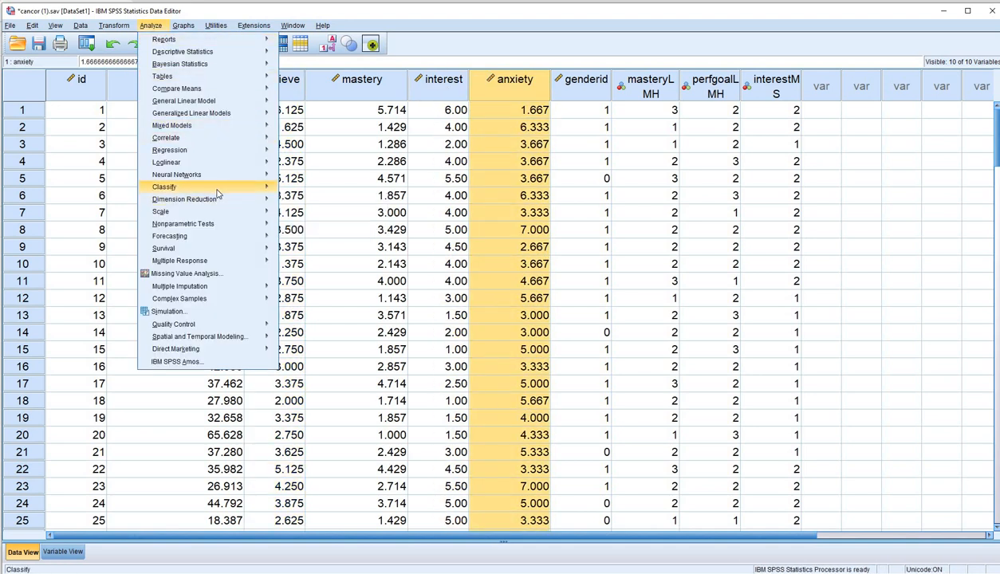
pyautogui.moveTo(224, 192)
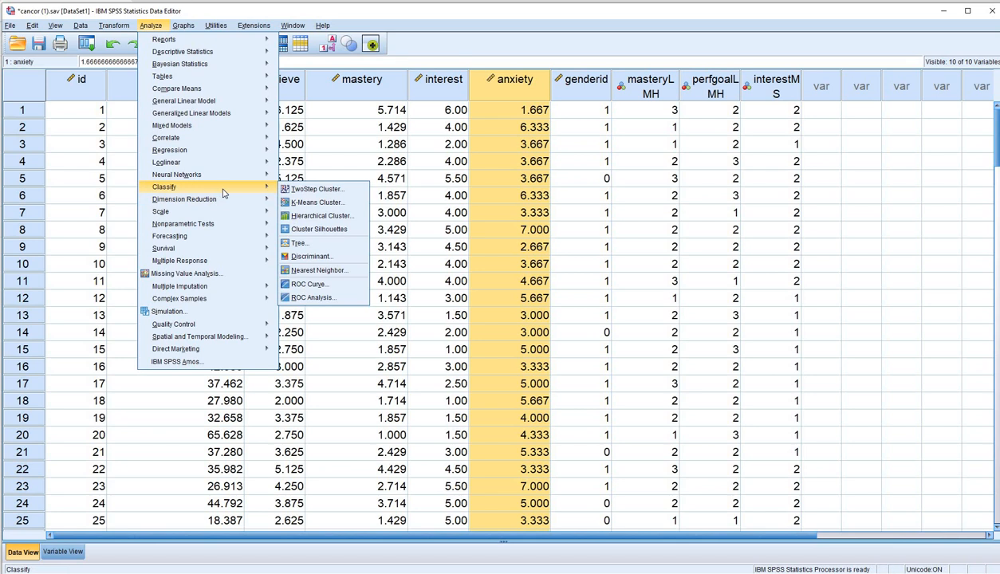
pyautogui.click(307, 257)
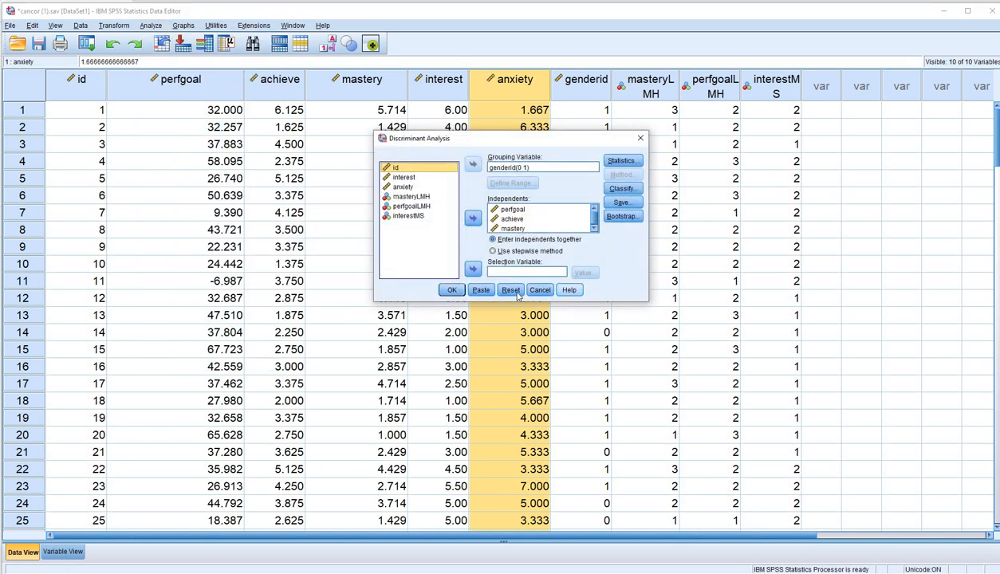
pyautogui.click(511, 291)
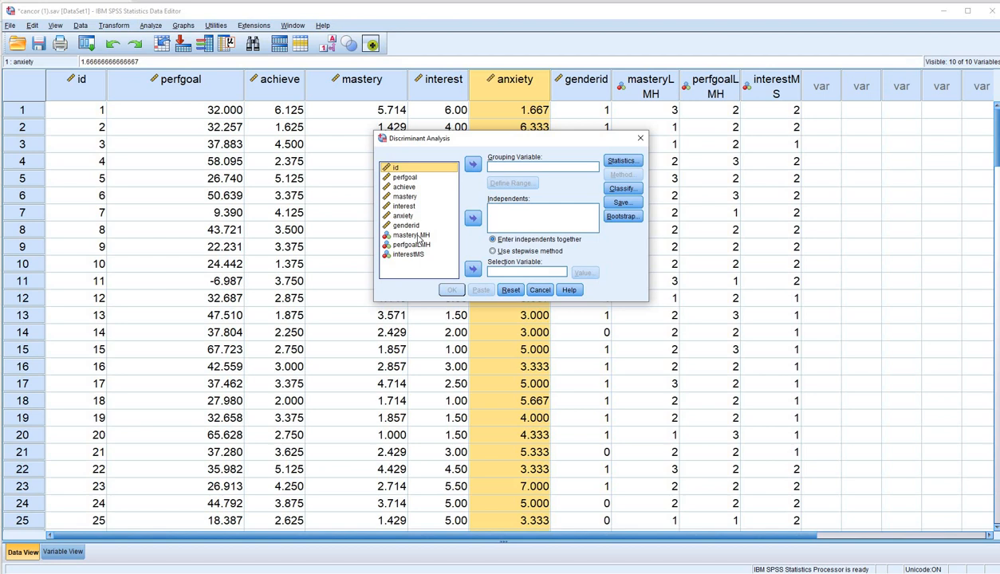
# Set masteryLMH as the grouping variable with a range from 1 to 3.
pyautogui.click(418, 236)
pyautogui.click(472, 164)
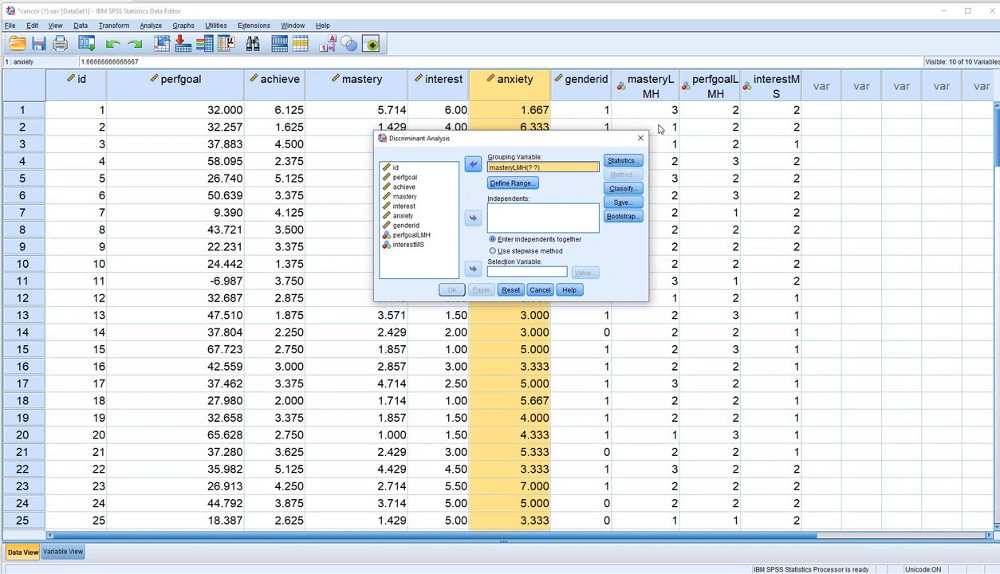
pyautogui.click(515, 188)
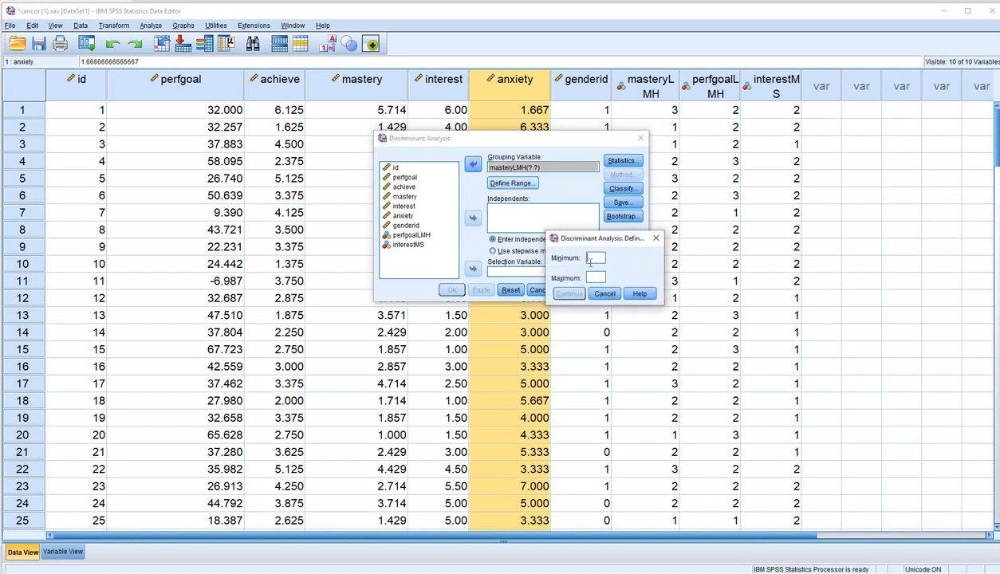
pyautogui.write('3')
pyautogui.click(570, 295)
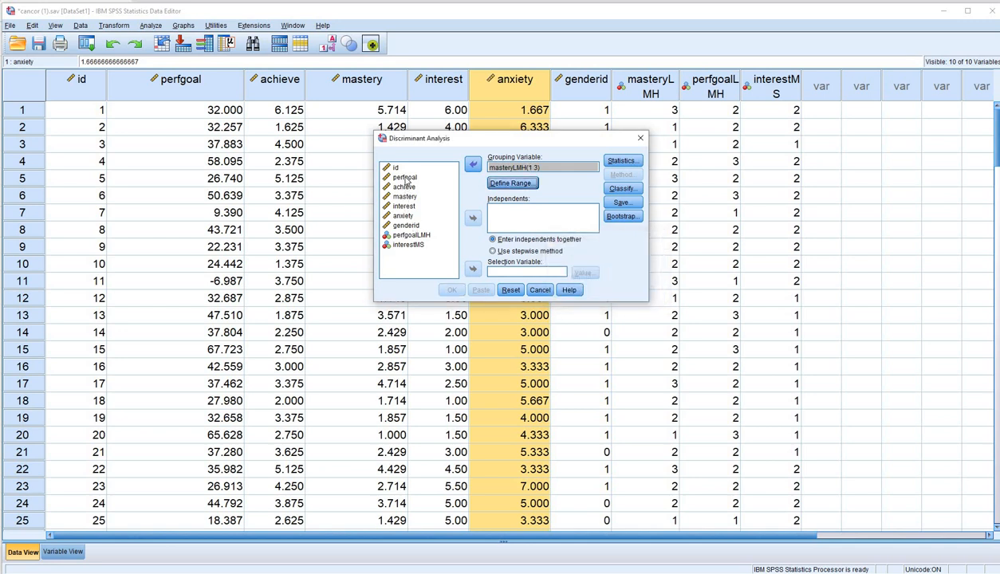
# Add perfgoal, achieve, interest and anxiety as the independent variables.
pyautogui.click(404, 177)
pyautogui.click(473, 218)
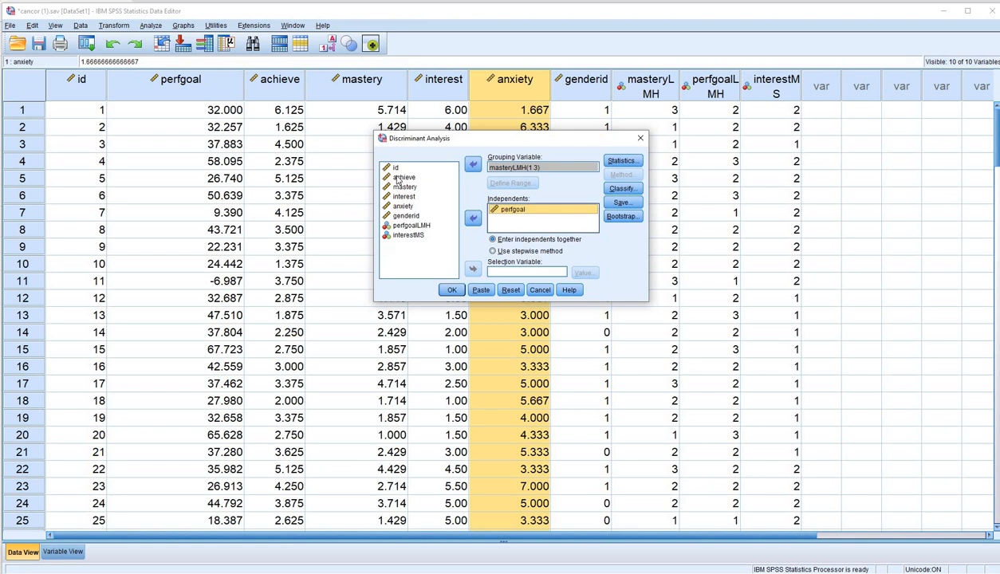
pyautogui.click(472, 218)
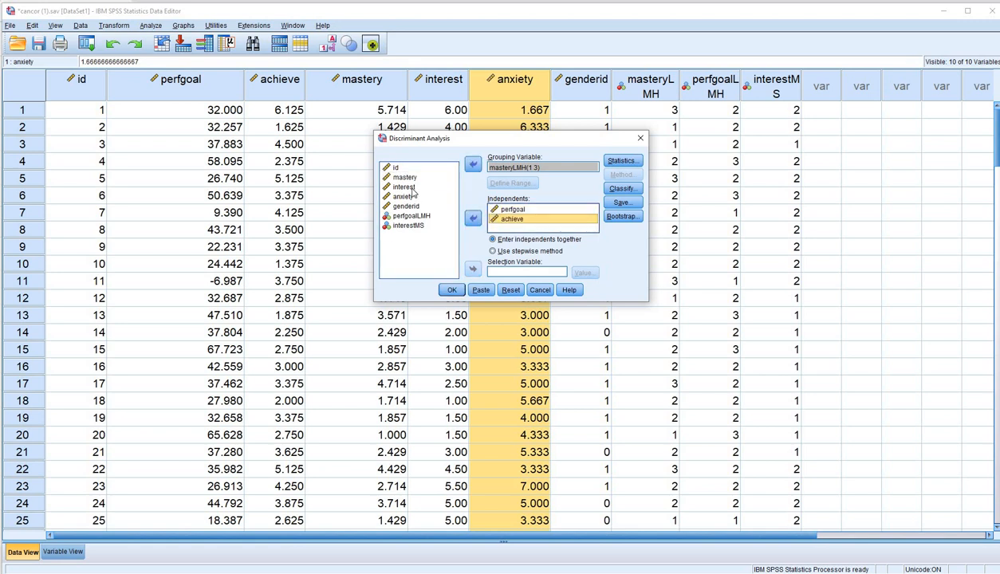
pyautogui.click(405, 186)
pyautogui.click(472, 219)
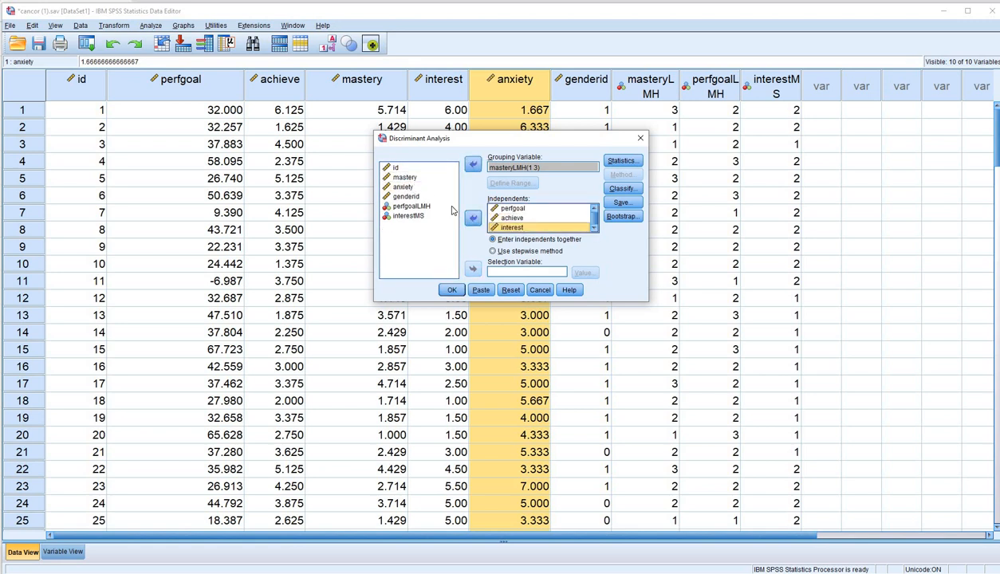
pyautogui.click(473, 219)
# Request means, univariate ANOVAs and Box's M, plus the within-groups correlation and within-groups covariance matrices.
pyautogui.click(622, 161)
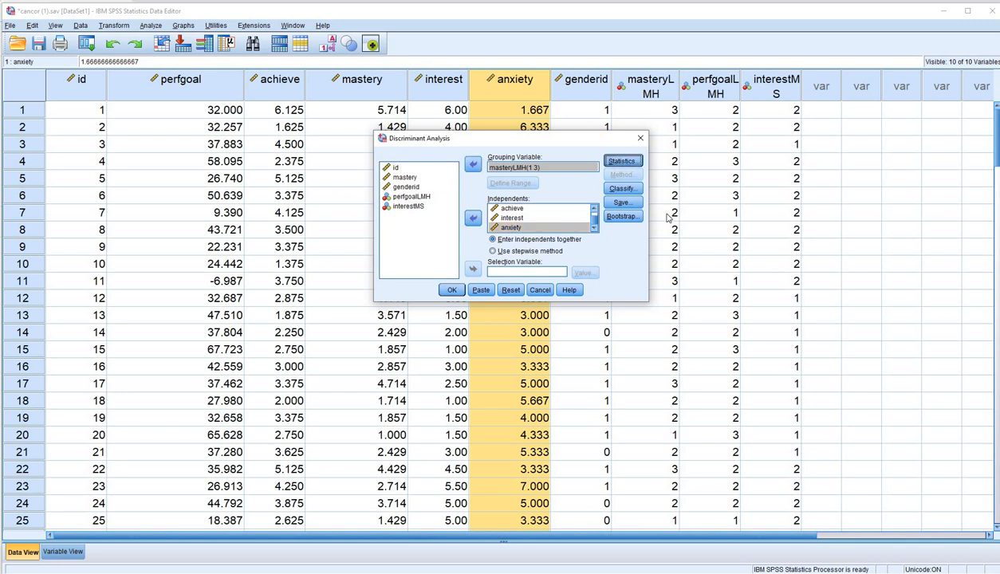
pyautogui.click(574, 246)
pyautogui.click(574, 258)
pyautogui.click(574, 269)
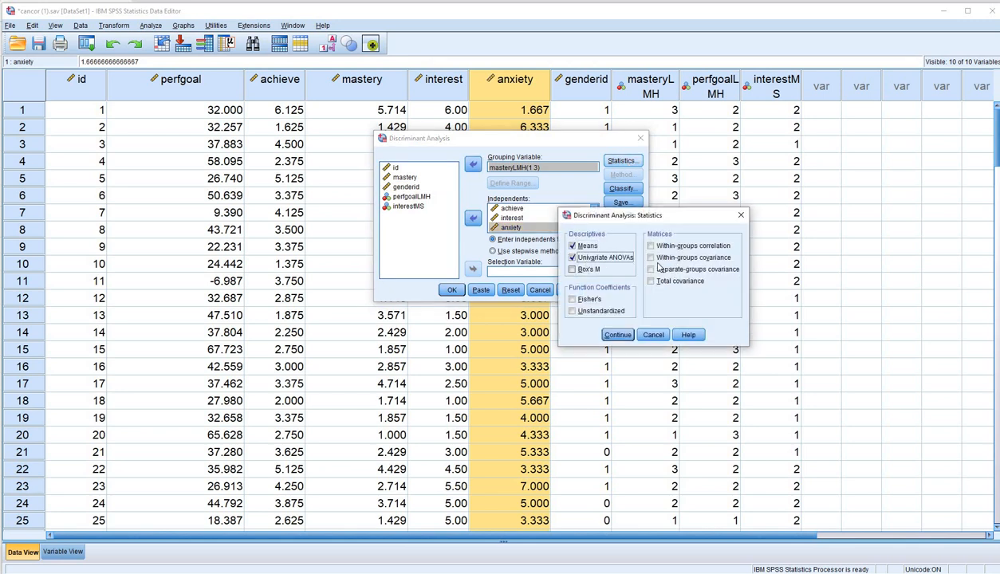
pyautogui.click(651, 245)
pyautogui.click(651, 258)
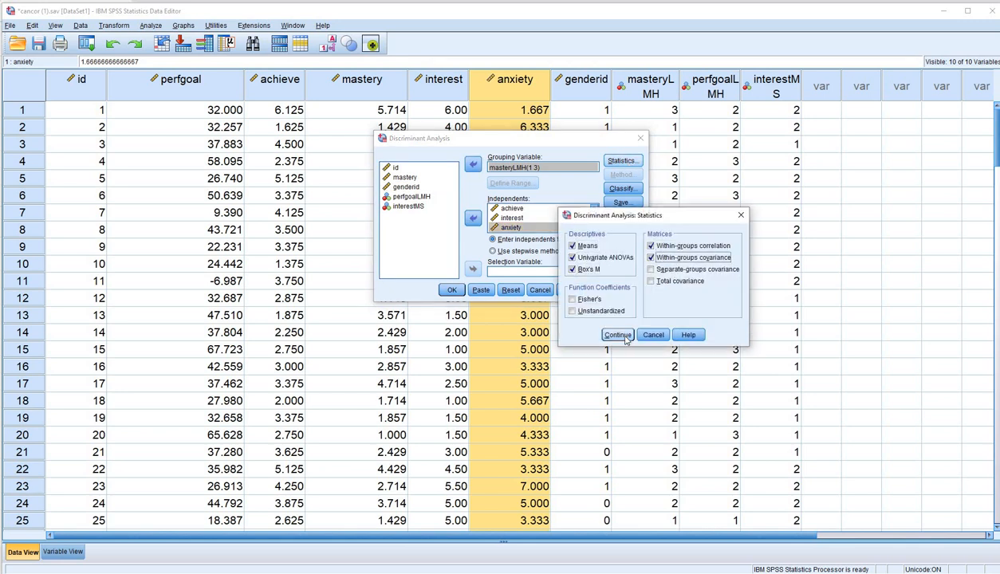
pyautogui.press('Return')
# Include the classification summary table and the combined-groups plot, and run the discriminant analysis.
pyautogui.click(622, 188)
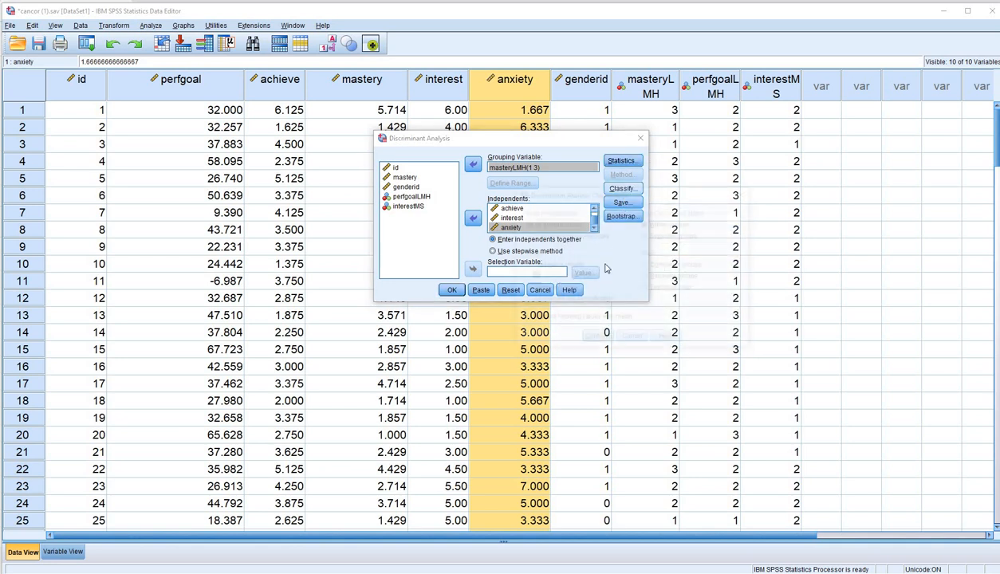
pyautogui.click(539, 290)
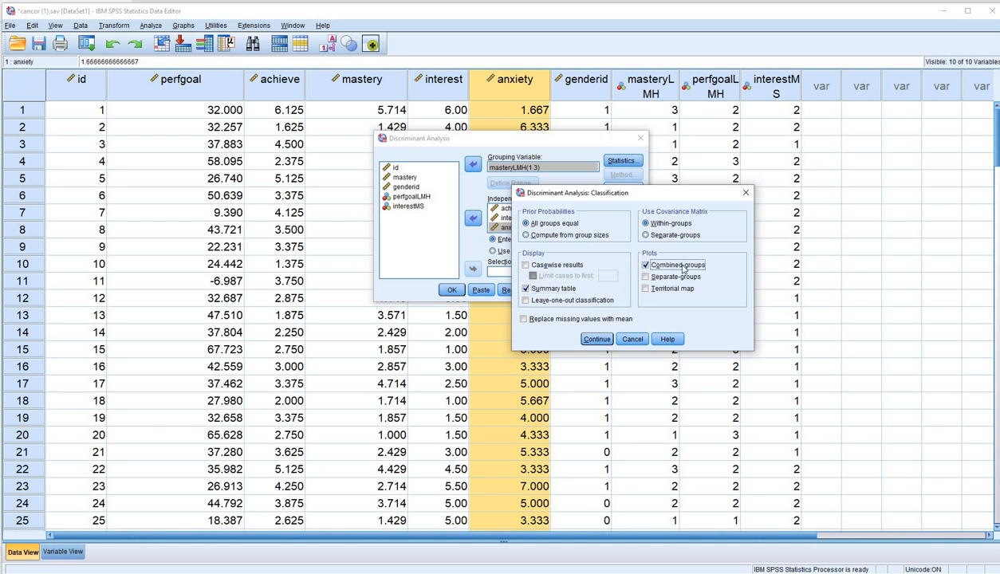
pyautogui.click(599, 340)
pyautogui.click(451, 292)
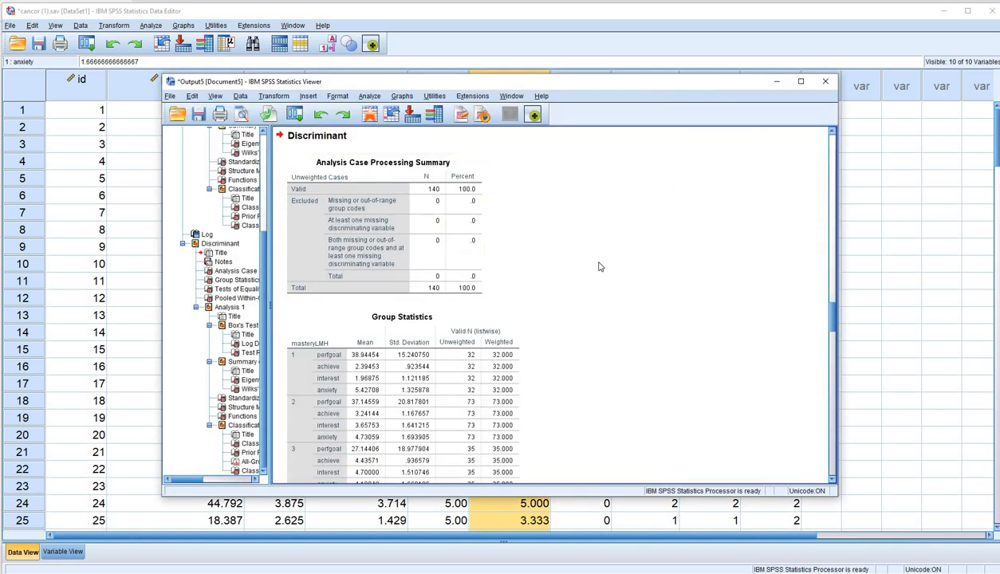
# Circle the significance value of Box's M test in the new masteryLMH output, and clear the pen mark.
pyautogui.scroll(-10, 600, 267)
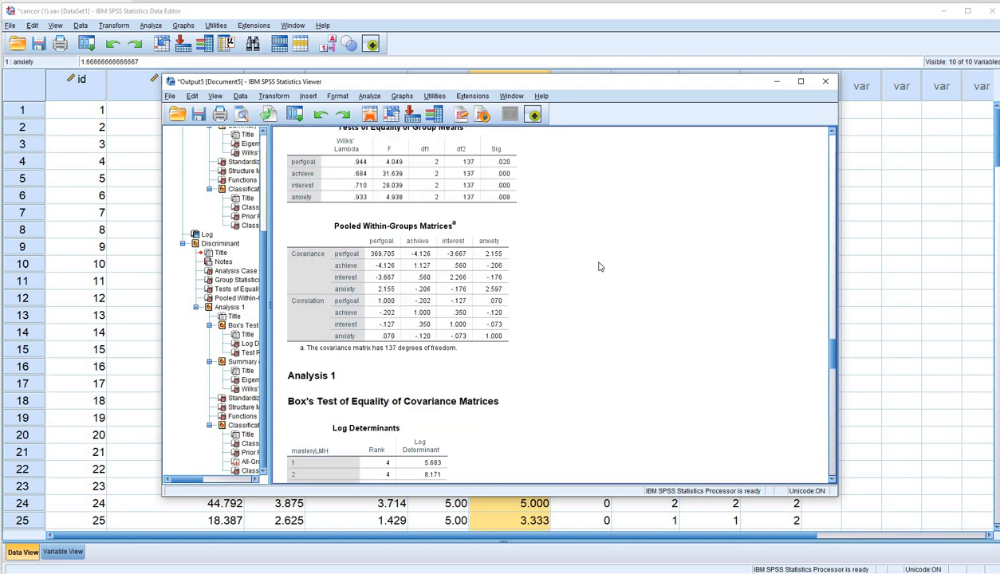
pyautogui.scroll(-5, 599, 266)
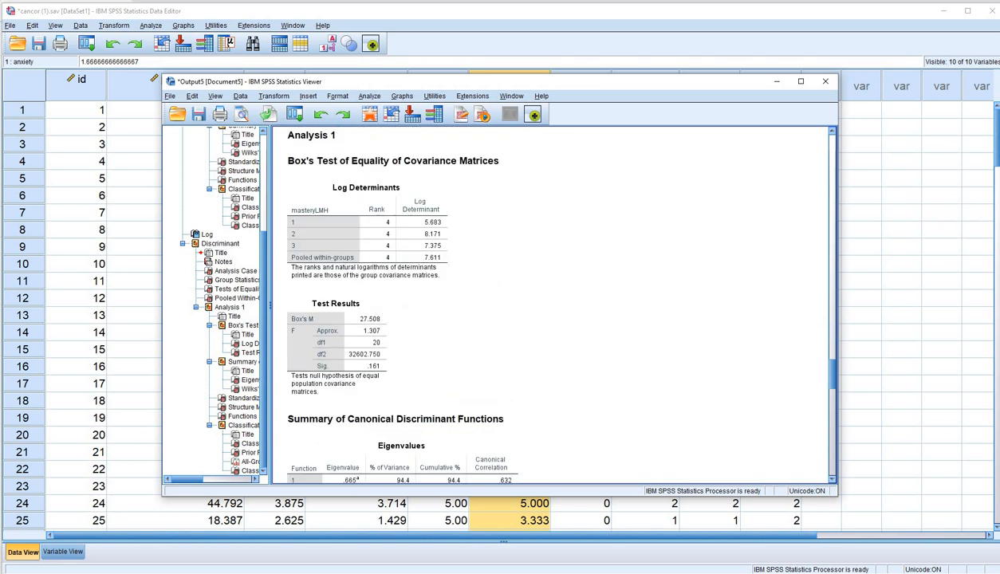
pyautogui.click(986, 210)
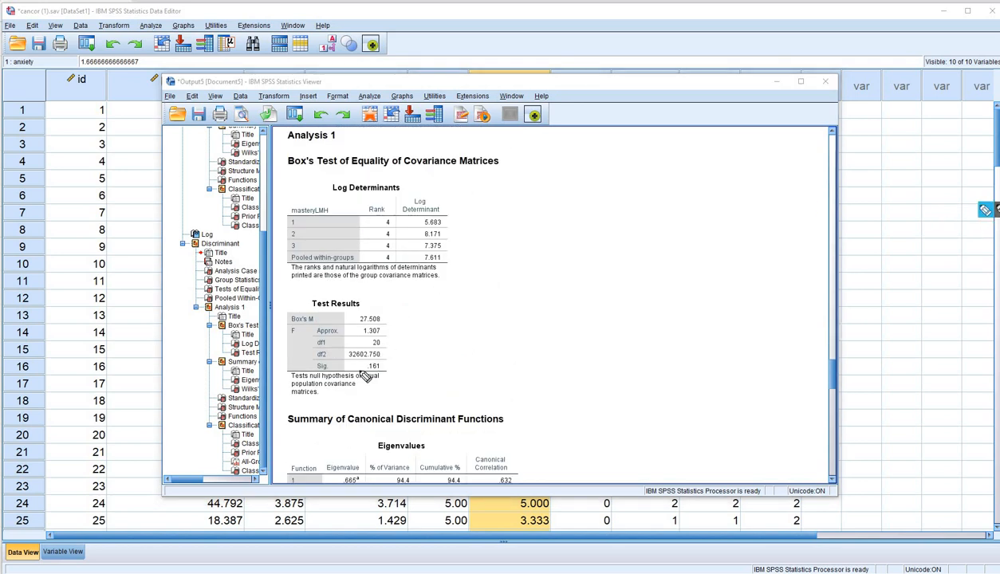
pyautogui.moveTo(355, 369)
pyautogui.mouseDown()
pyautogui.moveTo(363, 356)
pyautogui.moveTo(386, 366)
pyautogui.moveTo(359, 365)
pyautogui.mouseUp()
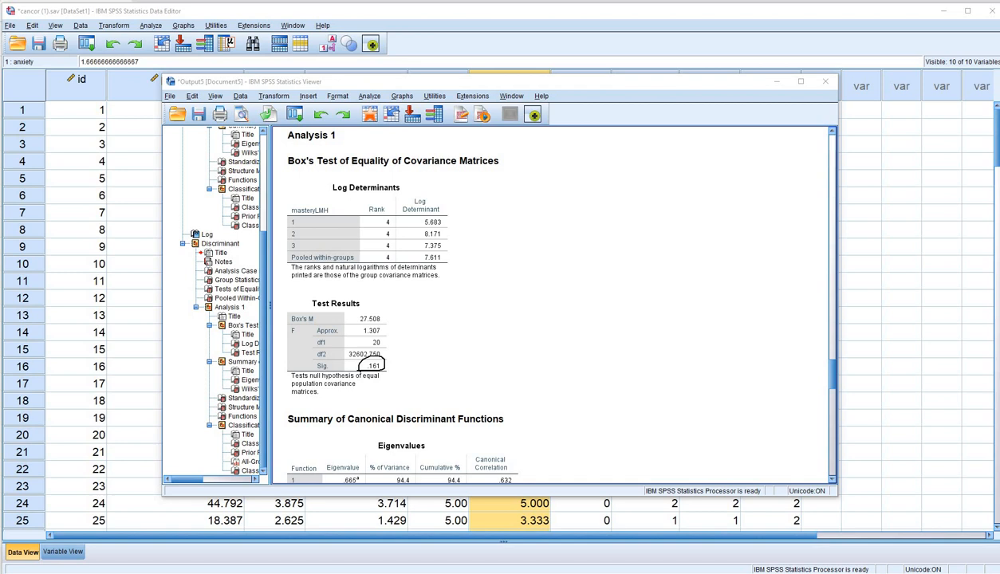
pyautogui.press('Escape')
# Underline functions 1 and 2 with their variance percentages in the Eigenvalues table, and circle both canonical correlations.
pyautogui.scroll(-3, 692, 272)
pyautogui.scroll(-3, 694, 272)
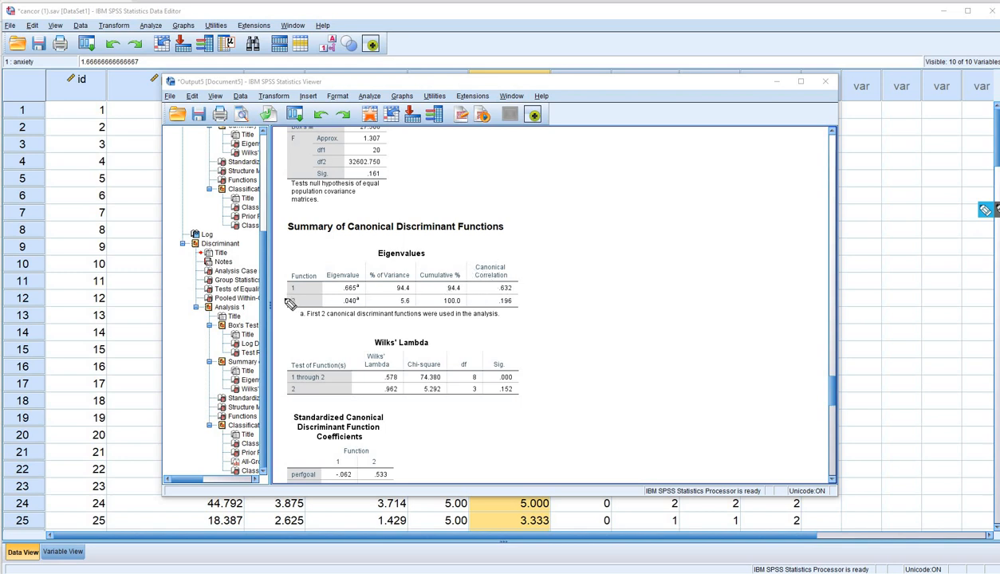
pyautogui.moveTo(288, 293); pyautogui.dragTo(305, 307)
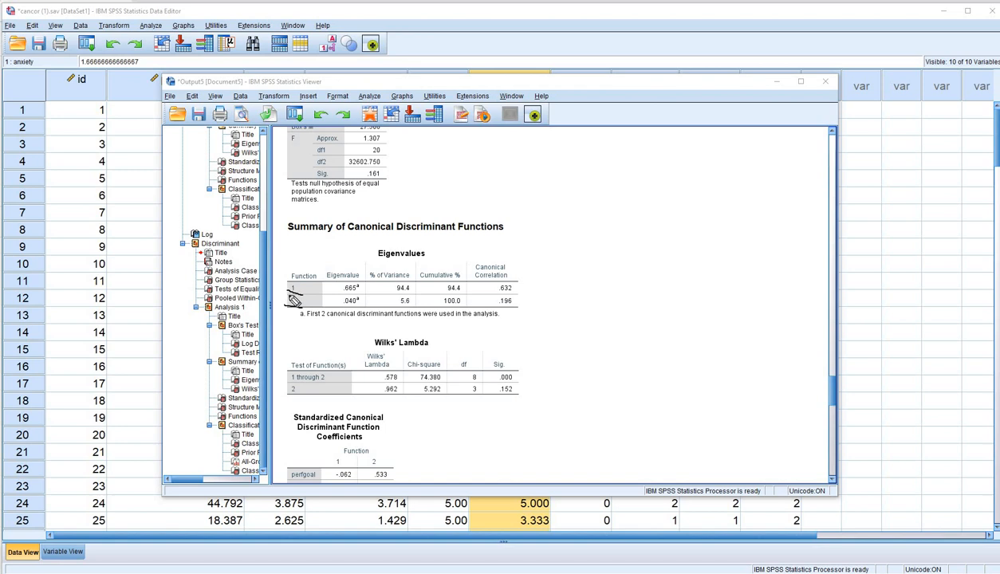
pyautogui.moveTo(286, 306); pyautogui.dragTo(302, 304)
pyautogui.moveTo(388, 293); pyautogui.dragTo(399, 292)
pyautogui.moveTo(390, 308); pyautogui.dragTo(410, 310)
pyautogui.moveTo(461, 307); pyautogui.dragTo(440, 307)
pyautogui.moveTo(495, 281)
pyautogui.mouseDown()
pyautogui.moveTo(489, 295)
pyautogui.moveTo(518, 292)
pyautogui.moveTo(501, 276)
pyautogui.moveTo(504, 300)
pyautogui.moveTo(488, 310)
pyautogui.moveTo(515, 311)
pyautogui.moveTo(511, 292)
pyautogui.moveTo(528, 303)
pyautogui.mouseUp()
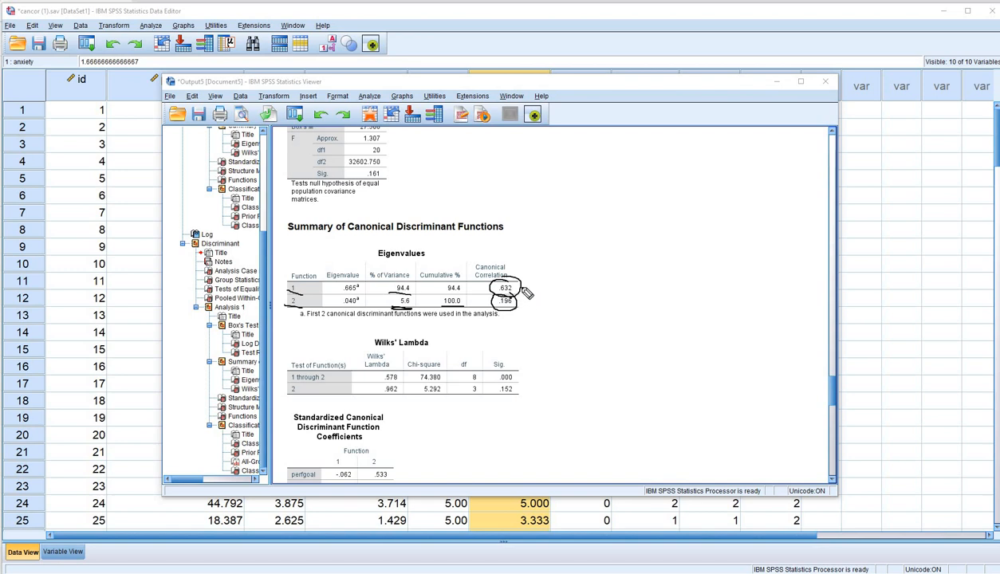
# Mark both canonical correlations with dashes, and underline the Wilks' Lambda heading, its function tests and the chi-square results for functions 1 through 2.
pyautogui.moveTo(526, 288)
pyautogui.mouseDown()
pyautogui.moveTo(540, 282)
pyautogui.moveTo(542, 297)
pyautogui.mouseUp()
pyautogui.moveTo(521, 302); pyautogui.dragTo(541, 293)
pyautogui.moveTo(375, 349); pyautogui.dragTo(428, 348)
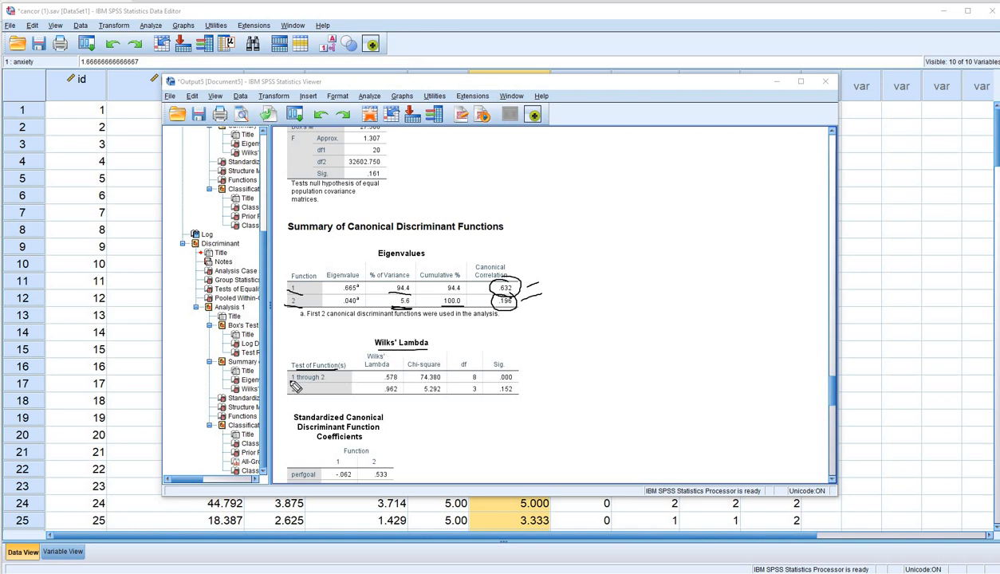
pyautogui.moveTo(288, 379)
pyautogui.mouseDown()
pyautogui.moveTo(324, 378)
pyautogui.moveTo(288, 385)
pyautogui.mouseUp()
pyautogui.moveTo(418, 381); pyautogui.dragTo(526, 380)
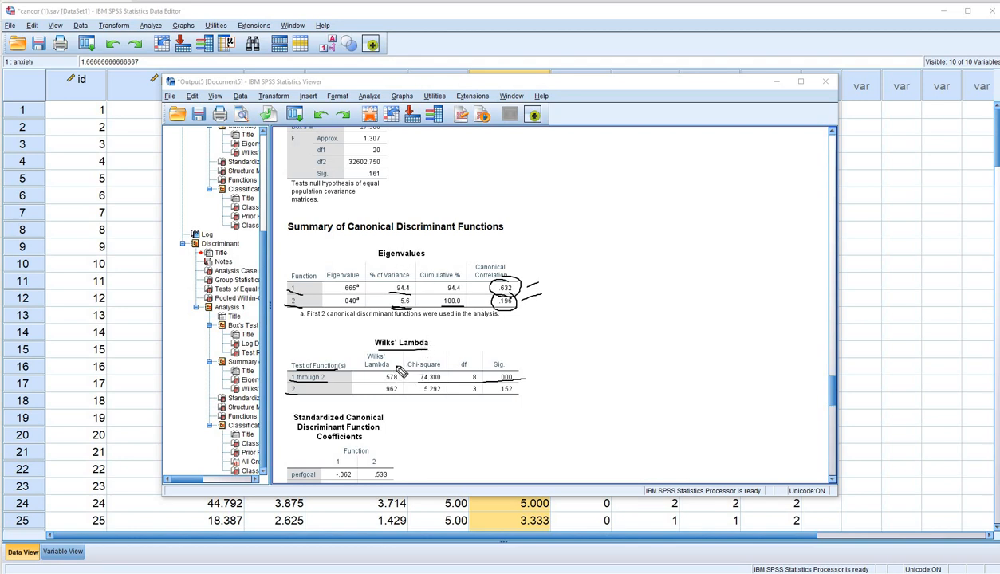
# Circle the Wilks' lambda for functions 1 through 2, mark the significance of both tests, and clear the pen marks.
pyautogui.moveTo(392, 372)
pyautogui.mouseDown()
pyautogui.moveTo(378, 381)
pyautogui.moveTo(403, 384)
pyautogui.moveTo(394, 365)
pyautogui.moveTo(399, 383)
pyautogui.mouseUp()
pyautogui.moveTo(483, 383)
pyautogui.mouseDown()
pyautogui.moveTo(529, 387)
pyautogui.moveTo(467, 381)
pyautogui.mouseUp()
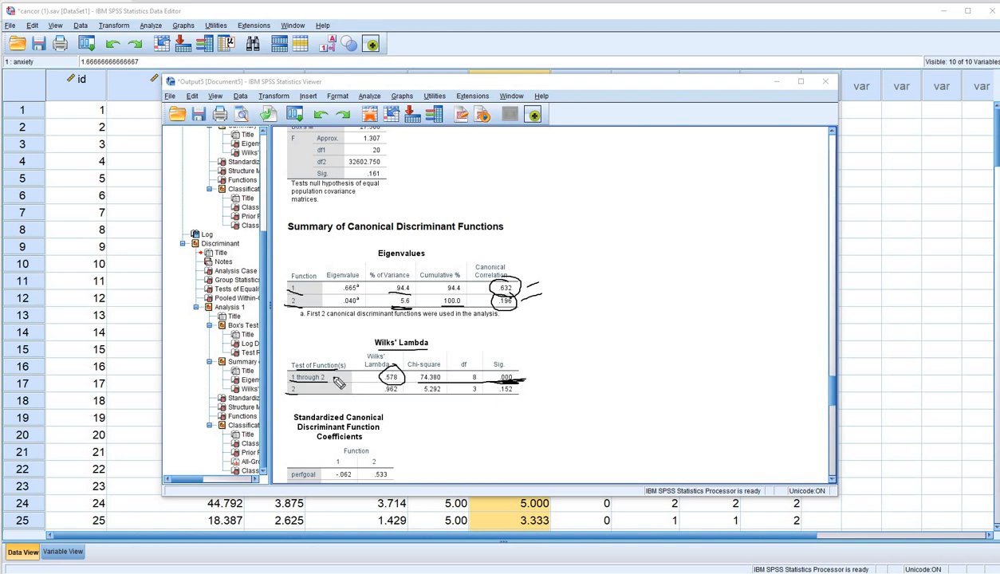
pyautogui.moveTo(494, 397)
pyautogui.mouseDown()
pyautogui.moveTo(517, 395)
pyautogui.moveTo(481, 395)
pyautogui.mouseUp()
pyautogui.moveTo(504, 381); pyautogui.dragTo(526, 381)
pyautogui.press('Escape')
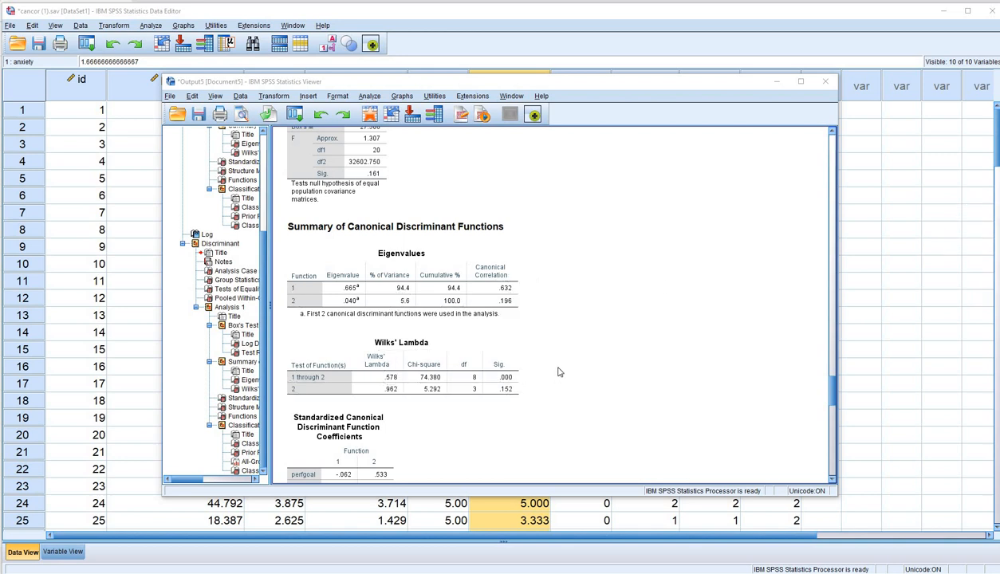
# Cross out the function 2 columns in the Standardized Canonical Discriminant Function Coefficients and Structure Matrix tables.
pyautogui.scroll(-5, 559, 371)
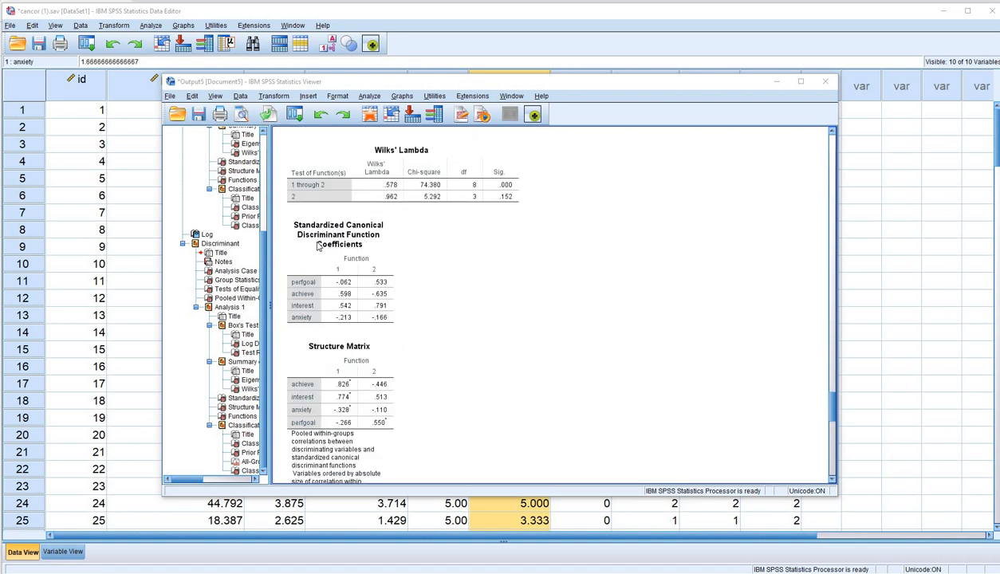
pyautogui.scroll(-1, 530, 356)
pyautogui.click(311, 205)
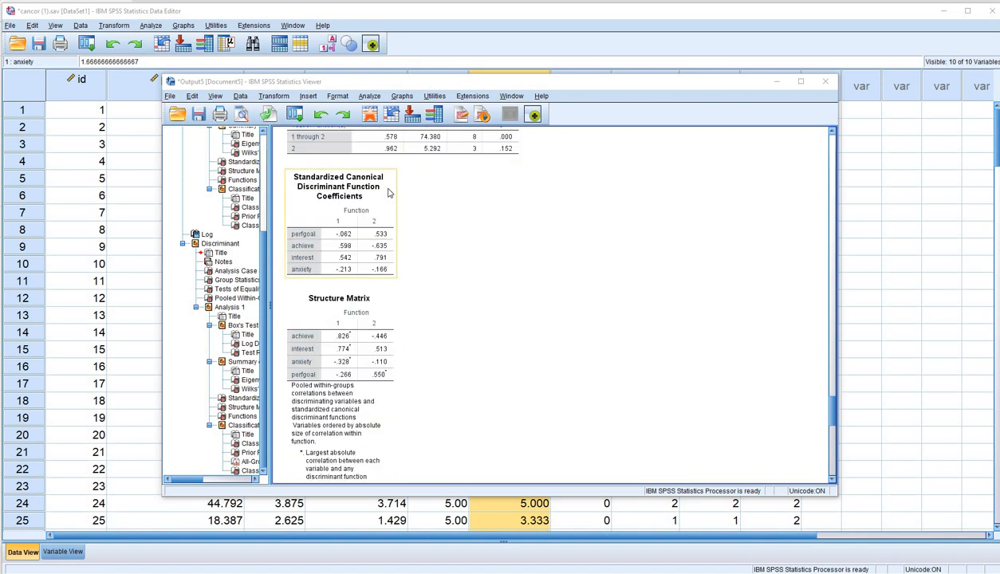
pyautogui.click(353, 304)
pyautogui.click(510, 315)
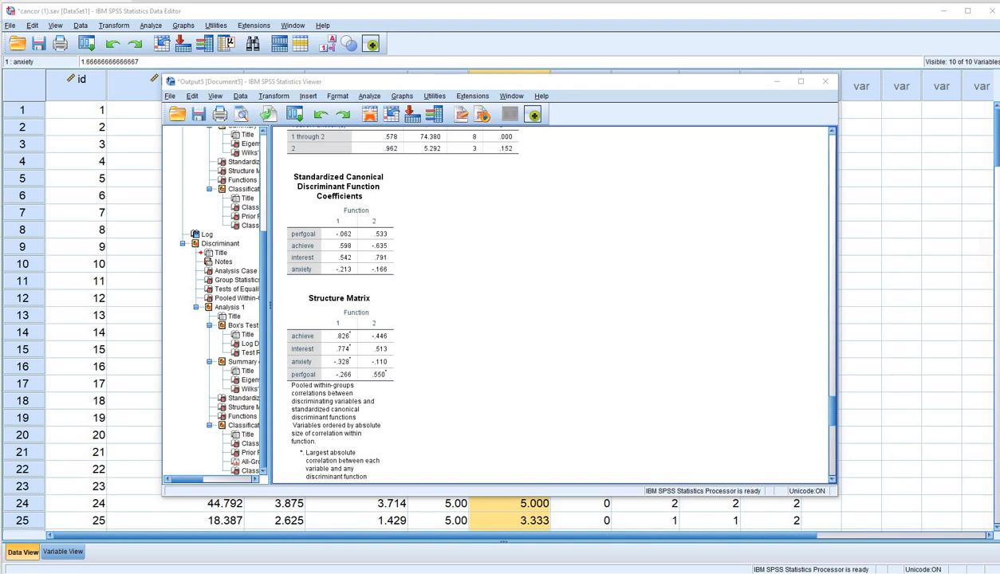
pyautogui.moveTo(365, 219); pyautogui.dragTo(381, 270)
pyautogui.moveTo(393, 209); pyautogui.dragTo(363, 269)
pyautogui.moveTo(363, 329); pyautogui.dragTo(384, 369)
pyautogui.moveTo(391, 320); pyautogui.dragTo(371, 371)
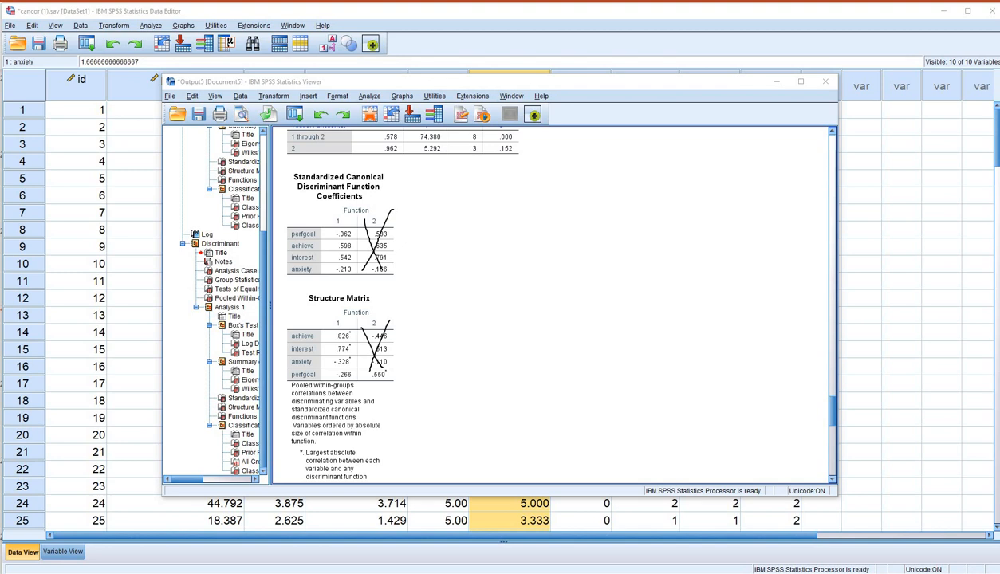
# Underline the function 1 coefficients of achieve and interest and the structure loadings of achieve, interest and anxiety, and clear the pen marks.
pyautogui.moveTo(986, 210)
pyautogui.moveTo(335, 253); pyautogui.dragTo(346, 251)
pyautogui.moveTo(331, 341); pyautogui.dragTo(351, 340)
pyautogui.moveTo(334, 352); pyautogui.dragTo(353, 351)
pyautogui.moveTo(331, 368); pyautogui.dragTo(358, 368)
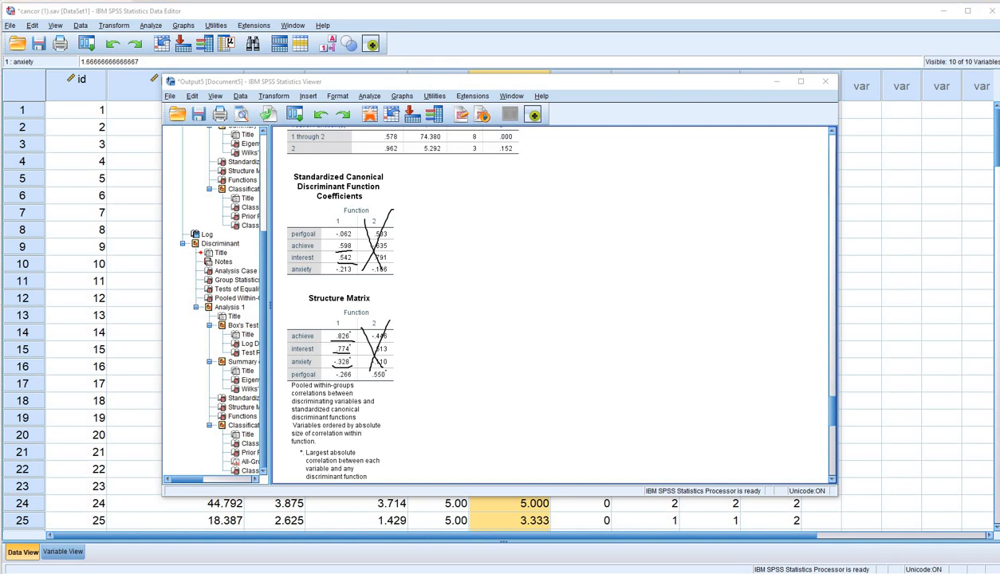
pyautogui.press('Escape')
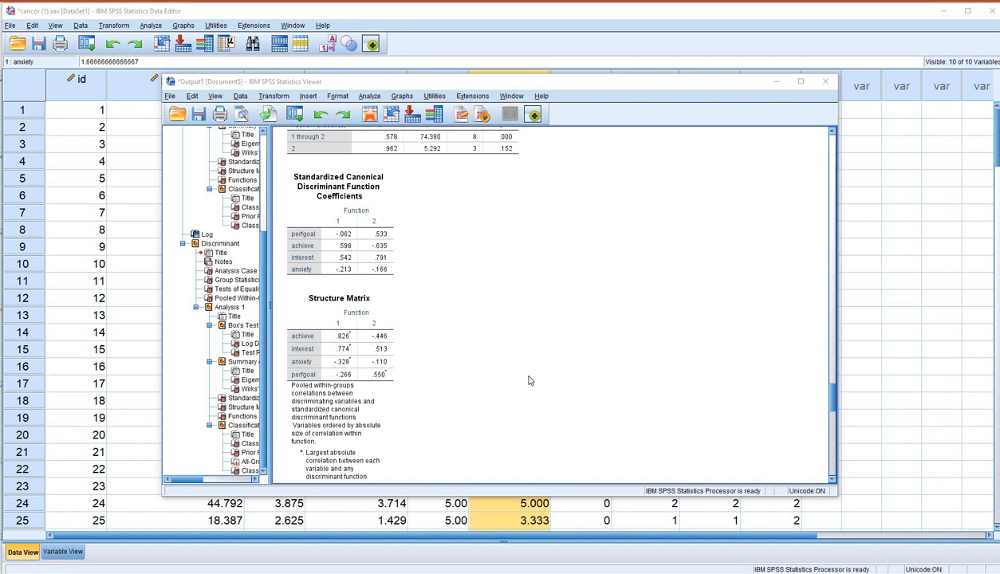
# In Functions at Group Centroids, circle both function headings, underline the function 1 centroids, circle the function 2 centroids, and clear the marks.
pyautogui.scroll(-6, 528, 381)
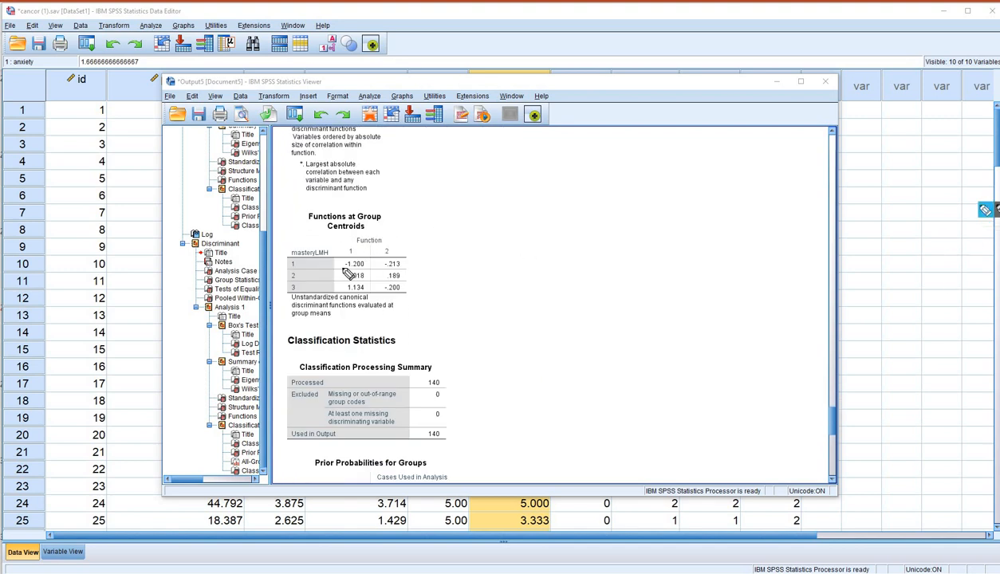
pyautogui.moveTo(347, 241)
pyautogui.mouseDown()
pyautogui.moveTo(361, 242)
pyautogui.moveTo(343, 252)
pyautogui.mouseUp()
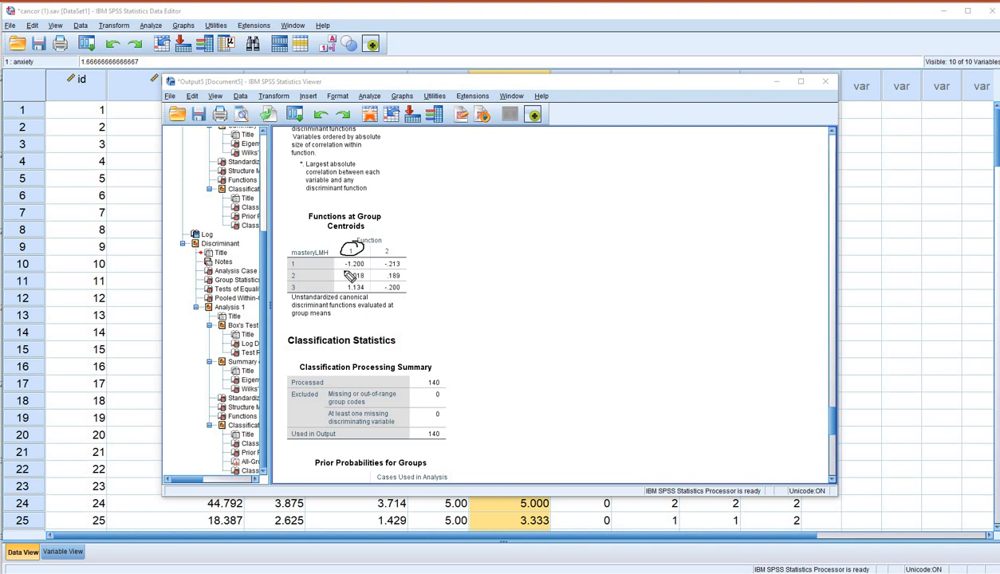
pyautogui.moveTo(345, 268); pyautogui.dragTo(365, 268)
pyautogui.moveTo(345, 280)
pyautogui.mouseDown()
pyautogui.moveTo(364, 279)
pyautogui.moveTo(365, 294)
pyautogui.mouseUp()
pyautogui.moveTo(386, 257)
pyautogui.mouseDown()
pyautogui.moveTo(401, 248)
pyautogui.moveTo(385, 255)
pyautogui.moveTo(402, 280)
pyautogui.moveTo(398, 293)
pyautogui.moveTo(397, 254)
pyautogui.moveTo(376, 254)
pyautogui.moveTo(376, 283)
pyautogui.moveTo(407, 279)
pyautogui.moveTo(407, 270)
pyautogui.mouseUp()
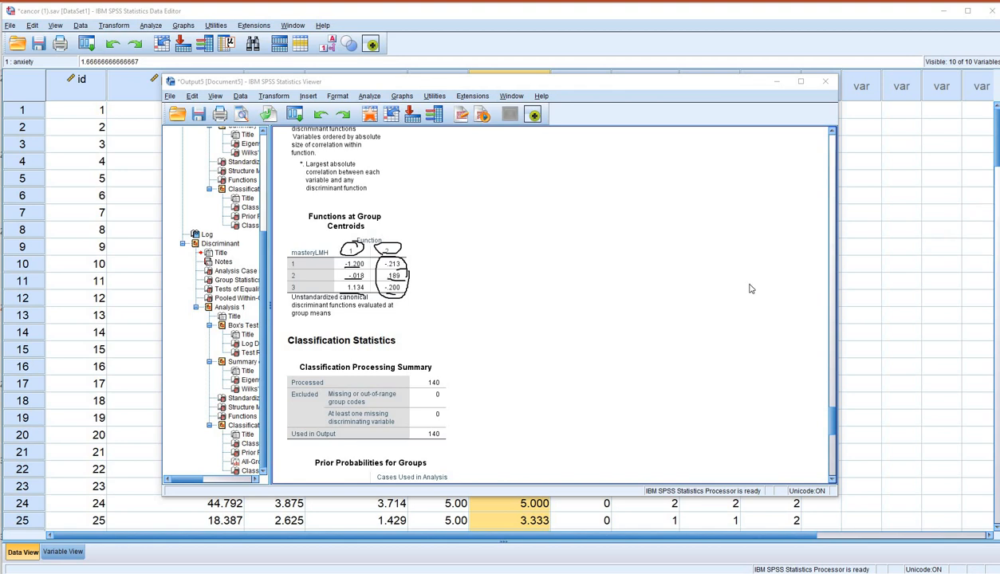
pyautogui.press('Escape')
# Mark the Function 1 and Function 2 axes and the group centroids on the Canonical Discriminant Functions plot, and clear the pen marks.
pyautogui.scroll(-10, 722, 287)
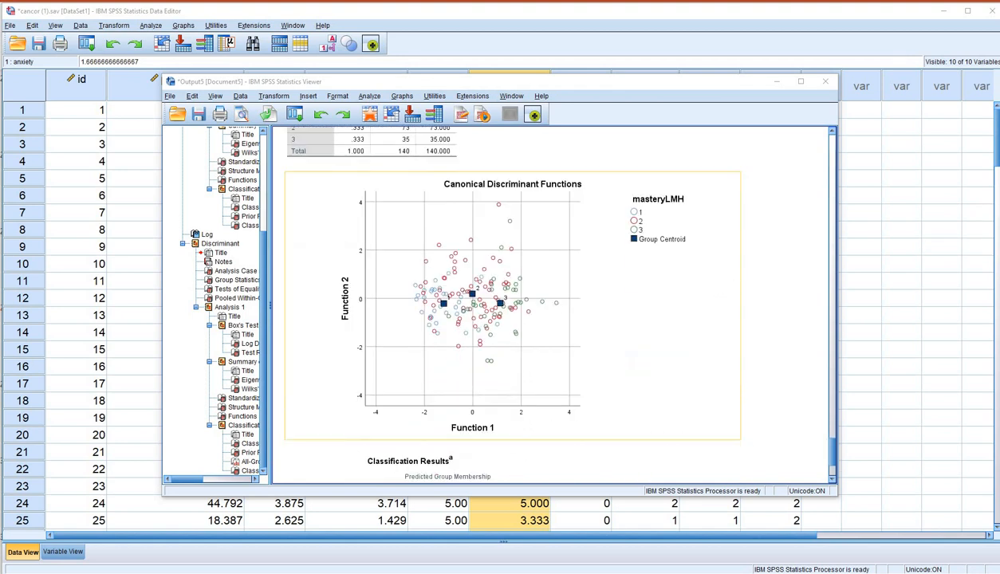
pyautogui.click(986, 209)
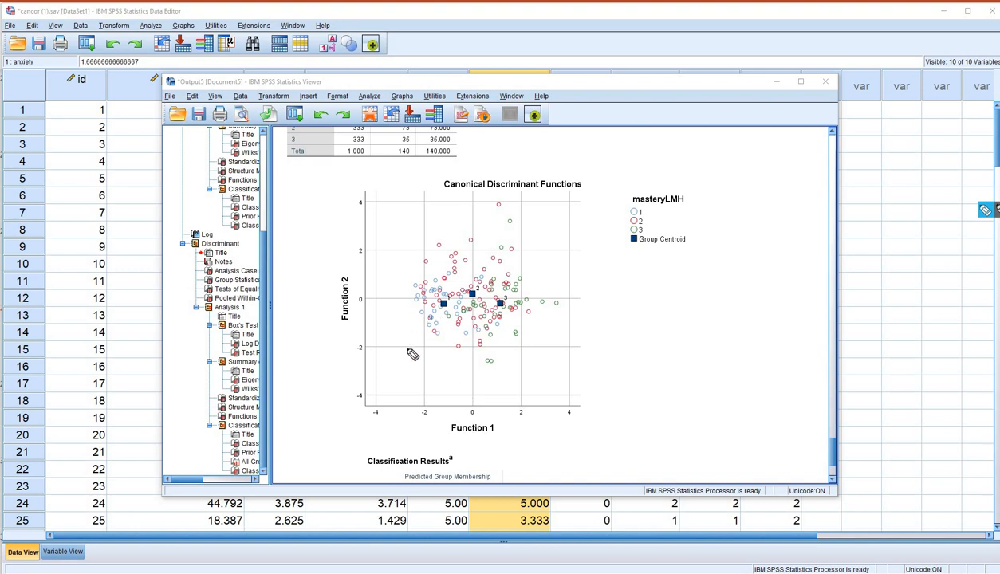
pyautogui.moveTo(395, 435); pyautogui.dragTo(457, 441)
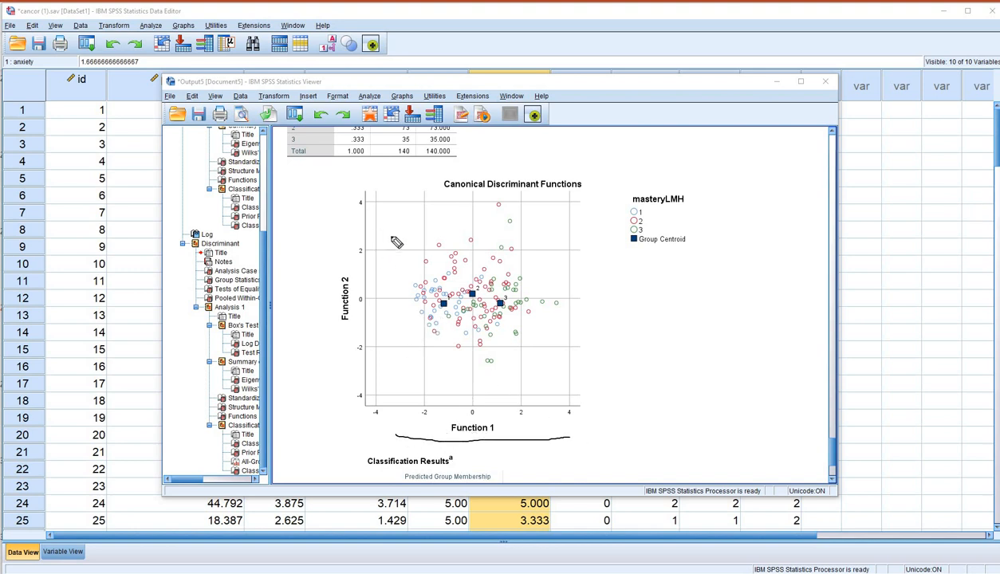
pyautogui.moveTo(359, 222); pyautogui.dragTo(352, 376)
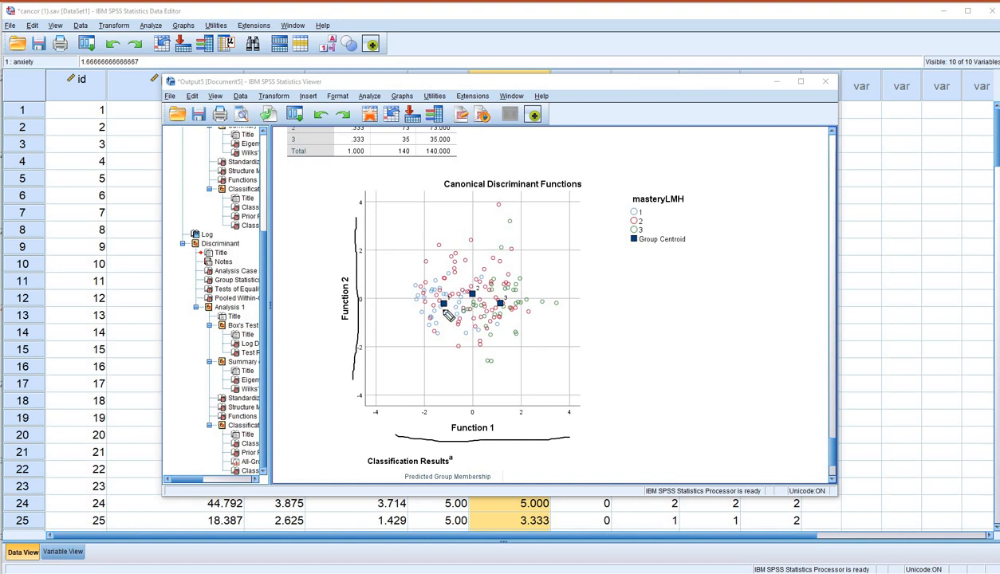
pyautogui.moveTo(506, 316)
pyautogui.mouseDown()
pyautogui.moveTo(444, 314)
pyautogui.moveTo(505, 317)
pyautogui.mouseUp()
pyautogui.moveTo(483, 301); pyautogui.dragTo(495, 309)
pyautogui.press('Escape')
# Return to the group centroids table, circle function 1, underline the centroids of groups 1 and 3, mark group 2, and clear the marks.
pyautogui.click(590, 347)
pyautogui.scroll(10, 590, 347)
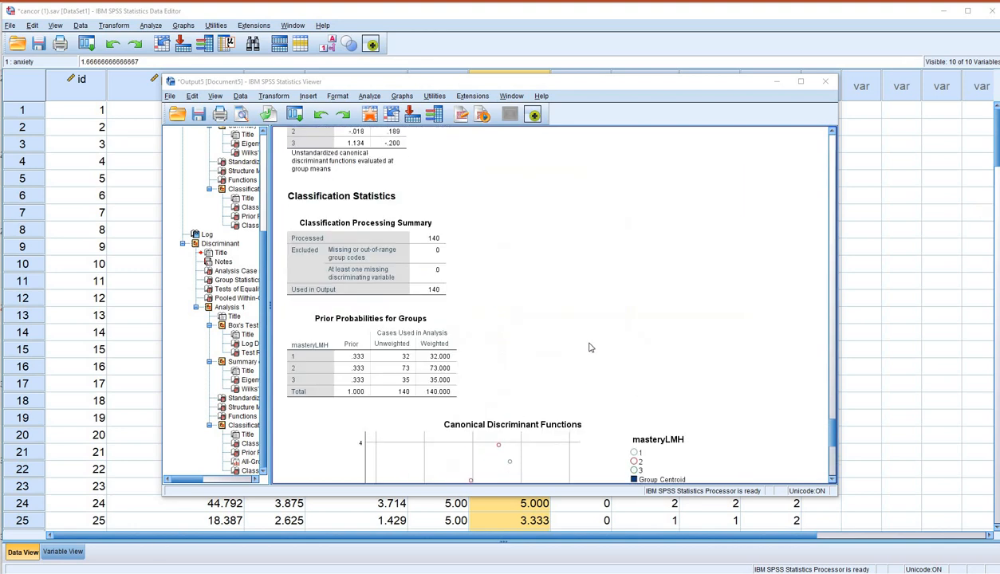
pyautogui.click(355, 278)
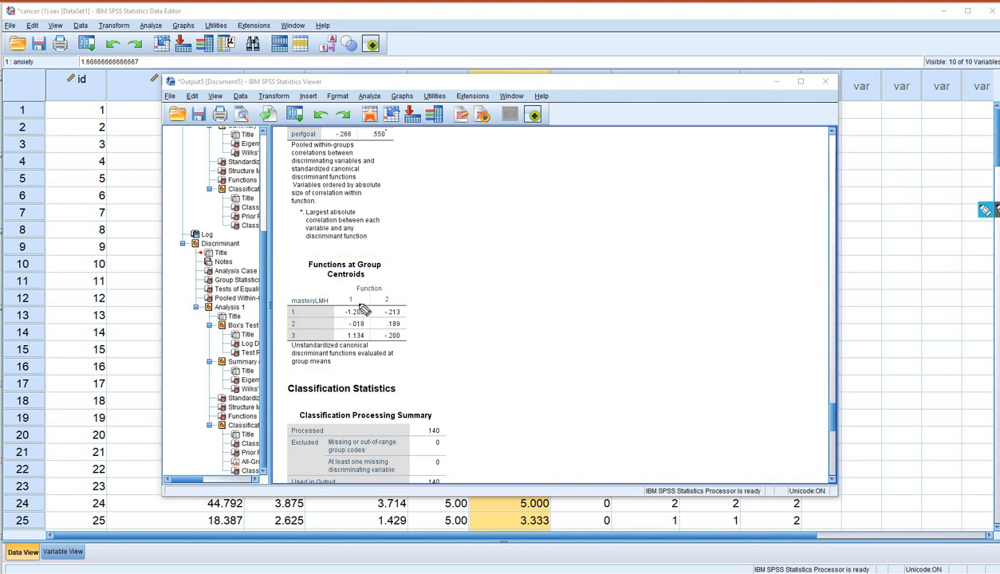
pyautogui.moveTo(351, 307)
pyautogui.mouseDown()
pyautogui.moveTo(357, 297)
pyautogui.moveTo(344, 294)
pyautogui.moveTo(349, 307)
pyautogui.mouseUp()
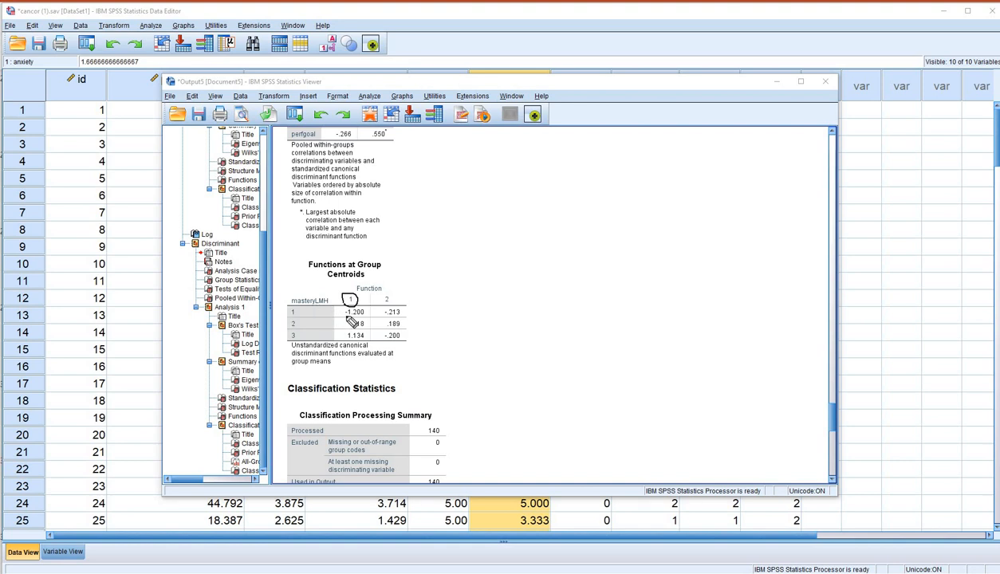
pyautogui.moveTo(347, 317); pyautogui.dragTo(364, 316)
pyautogui.moveTo(347, 340); pyautogui.dragTo(364, 341)
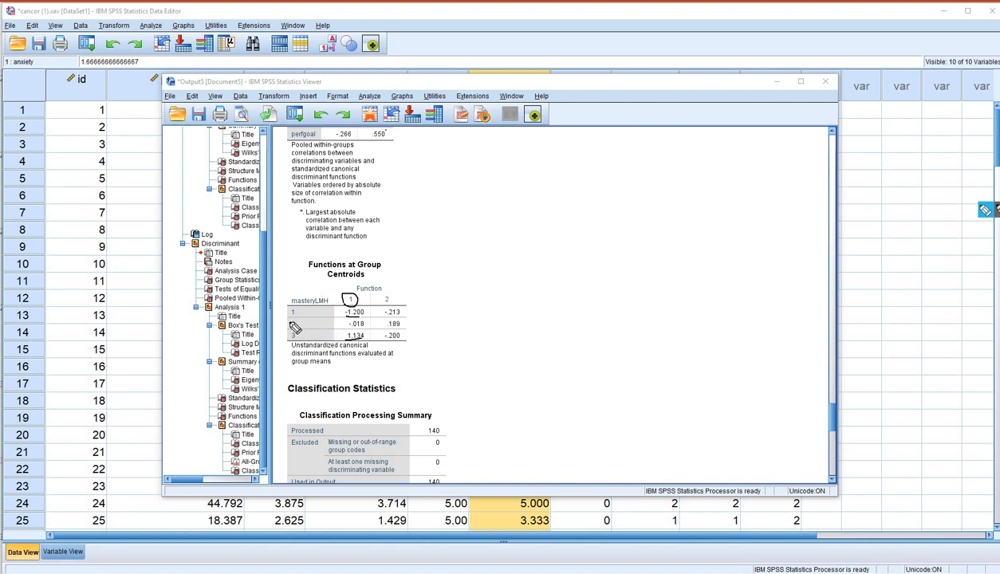
pyautogui.moveTo(290, 317)
pyautogui.mouseDown()
pyautogui.moveTo(294, 328)
pyautogui.moveTo(296, 320)
pyautogui.mouseUp()
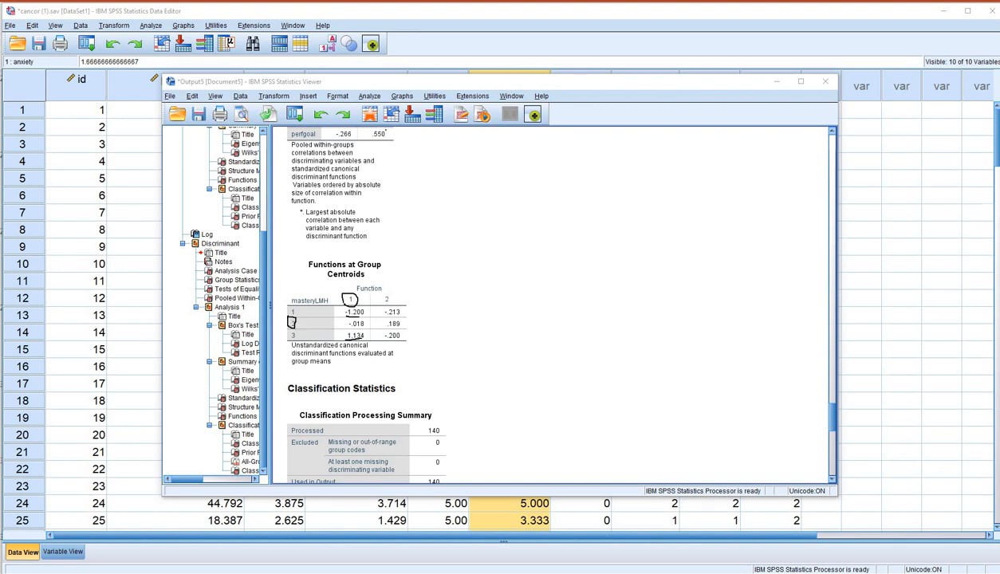
pyautogui.press('Escape')
# Underline the Classification Results title, circle each mastery group's correct classification percentage, mark the overall rate in the footnote, and clear the marks.
pyautogui.scroll(-5, 582, 372)
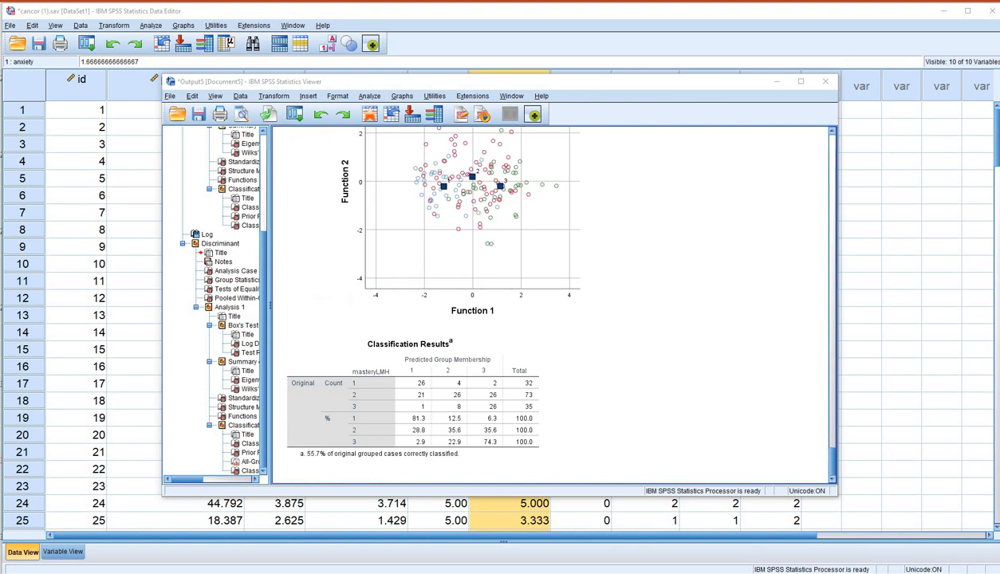
pyautogui.click(986, 209)
pyautogui.moveTo(389, 351); pyautogui.dragTo(450, 350)
pyautogui.moveTo(424, 418)
pyautogui.mouseDown()
pyautogui.moveTo(405, 417)
pyautogui.moveTo(413, 428)
pyautogui.moveTo(430, 420)
pyautogui.moveTo(419, 412)
pyautogui.mouseUp()
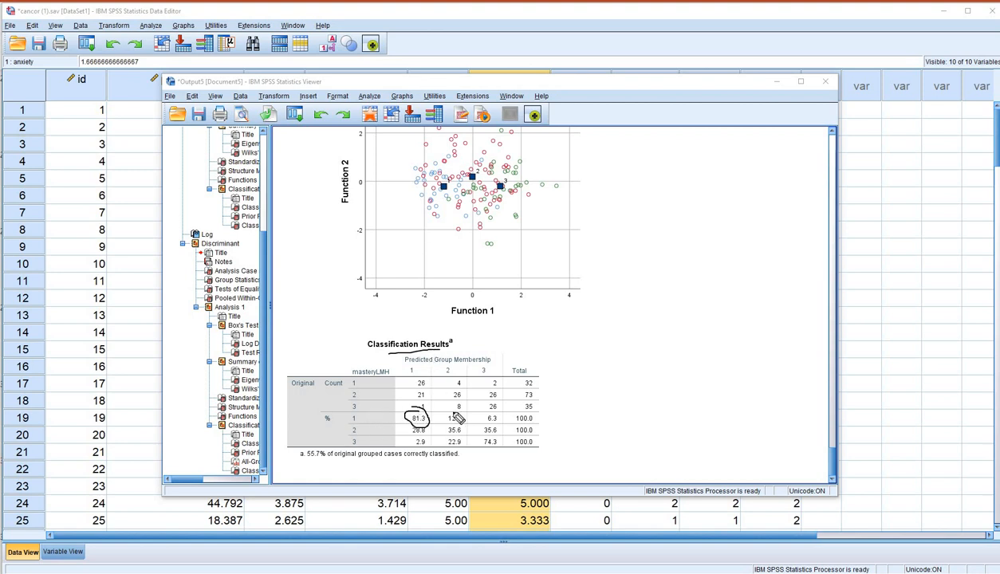
pyautogui.moveTo(460, 424); pyautogui.dragTo(448, 423)
pyautogui.moveTo(472, 438); pyautogui.dragTo(454, 423)
pyautogui.moveTo(500, 438)
pyautogui.mouseDown()
pyautogui.moveTo(478, 440)
pyautogui.moveTo(488, 449)
pyautogui.moveTo(498, 436)
pyautogui.mouseUp()
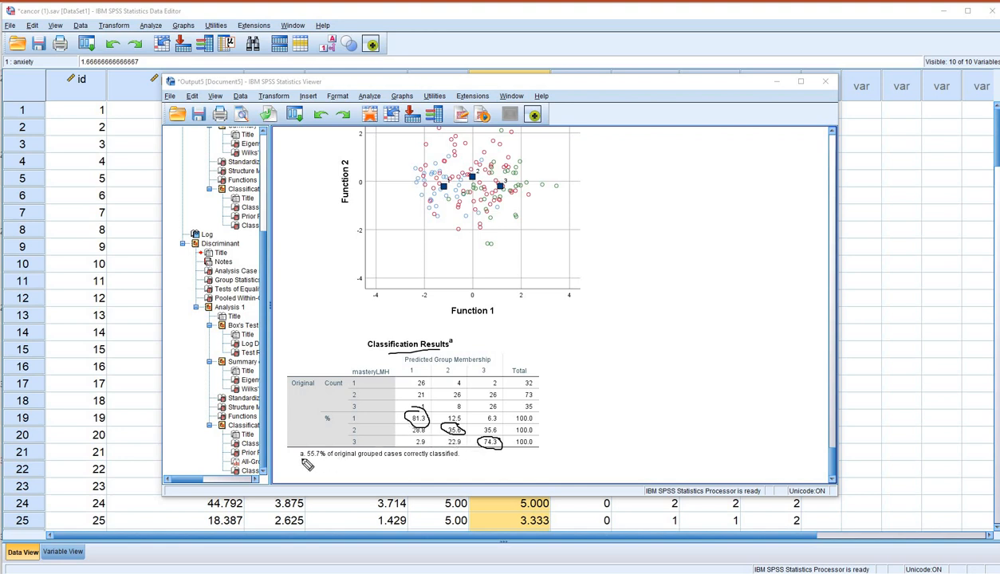
pyautogui.moveTo(323, 441)
pyautogui.mouseDown()
pyautogui.moveTo(302, 463)
pyautogui.moveTo(323, 441)
pyautogui.mouseUp()
pyautogui.press('Escape')
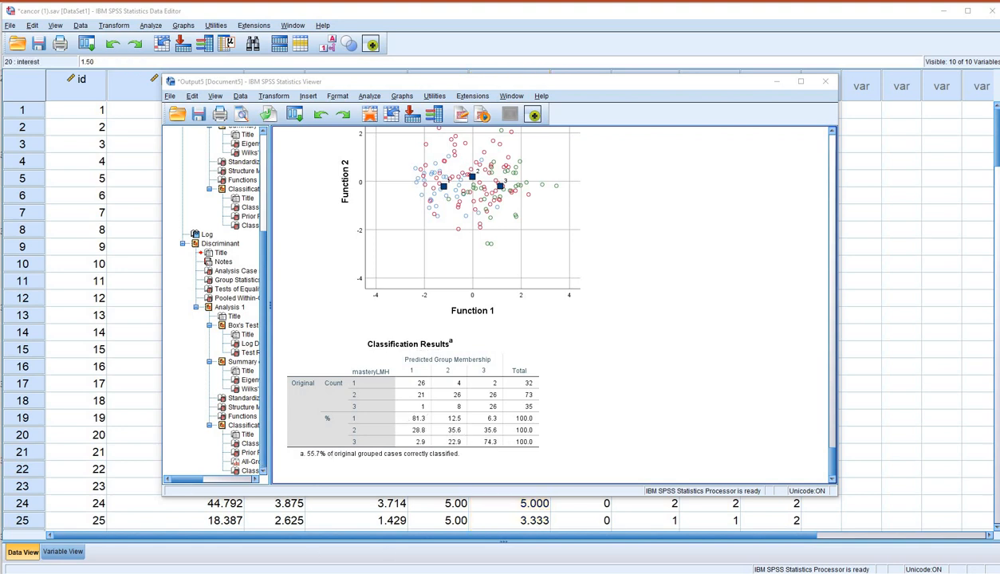